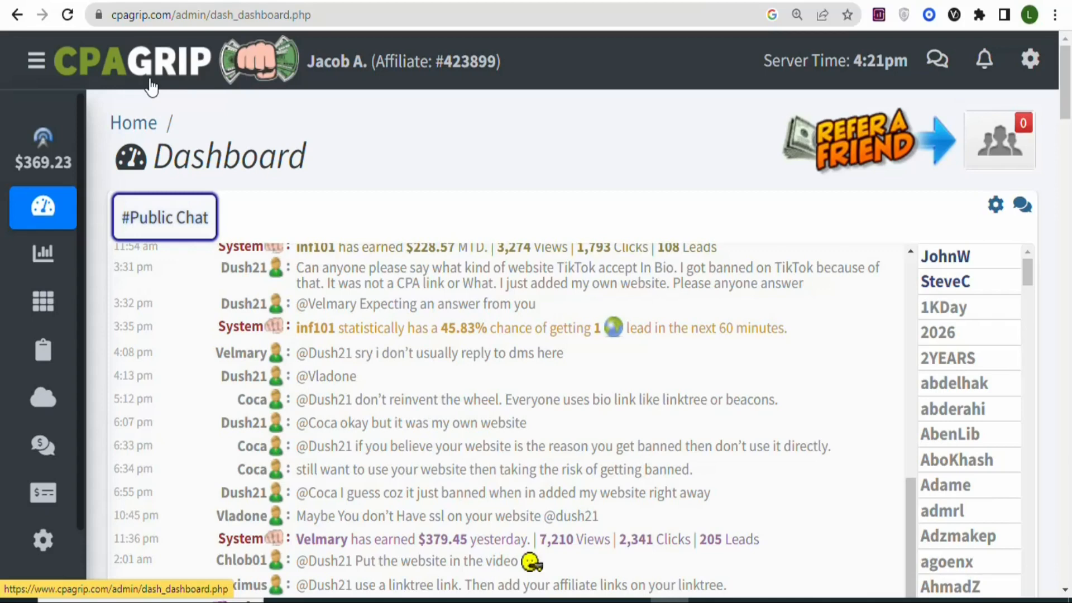
- Open the My Offers page and look through the United Kingdom offers
{"action": "left_click", "coordinate": [35, 64]}
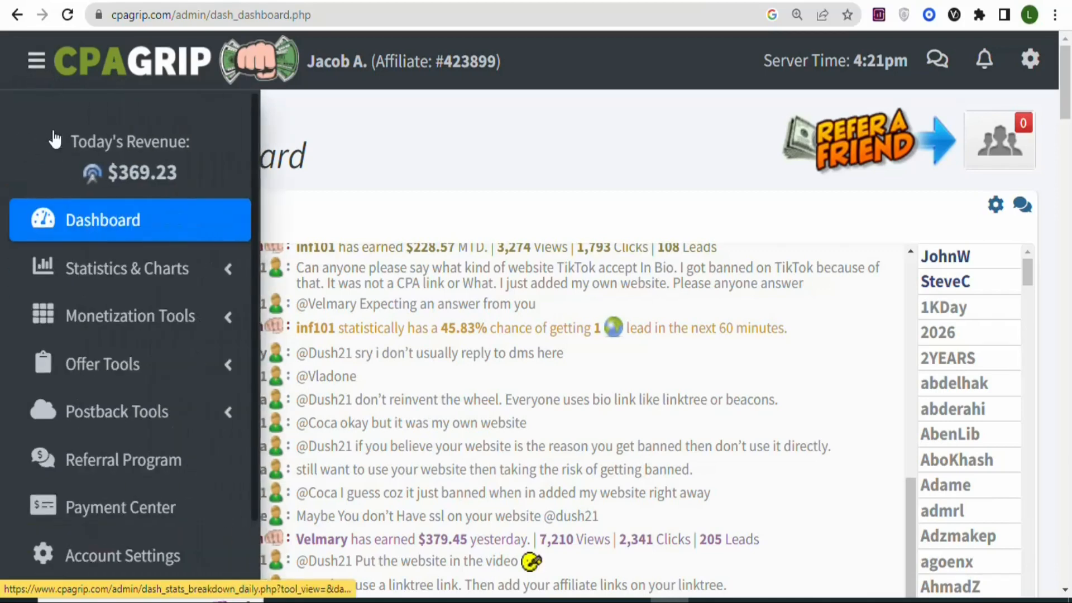
{"action": "left_click", "coordinate": [122, 373]}
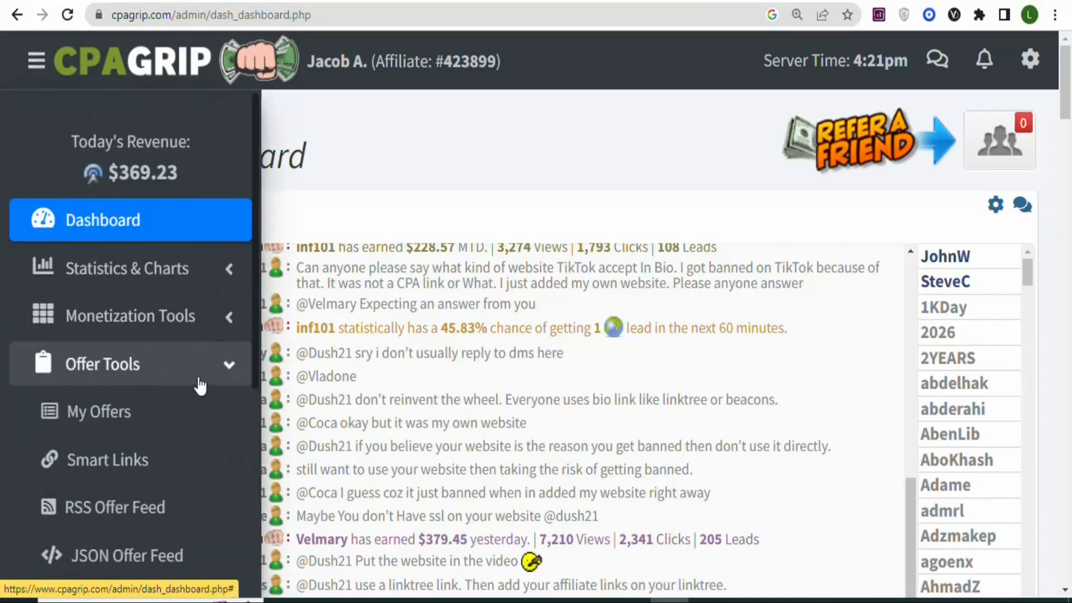
{"action": "left_click", "coordinate": [102, 419]}
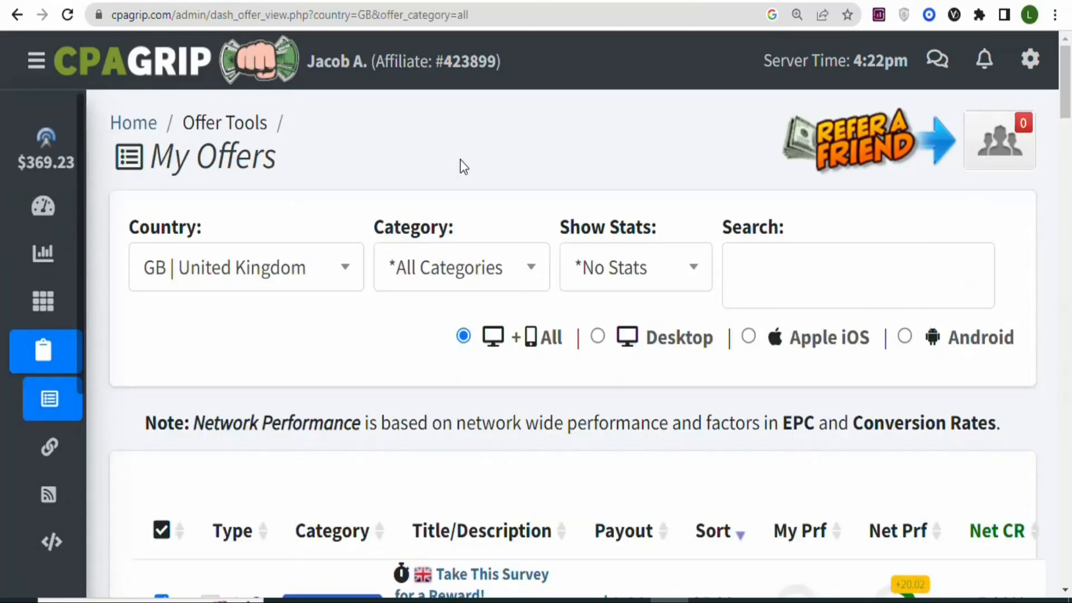
{"action": "left_click_drag", "start_coordinate": [1069, 92], "coordinate": [1070, 295]}
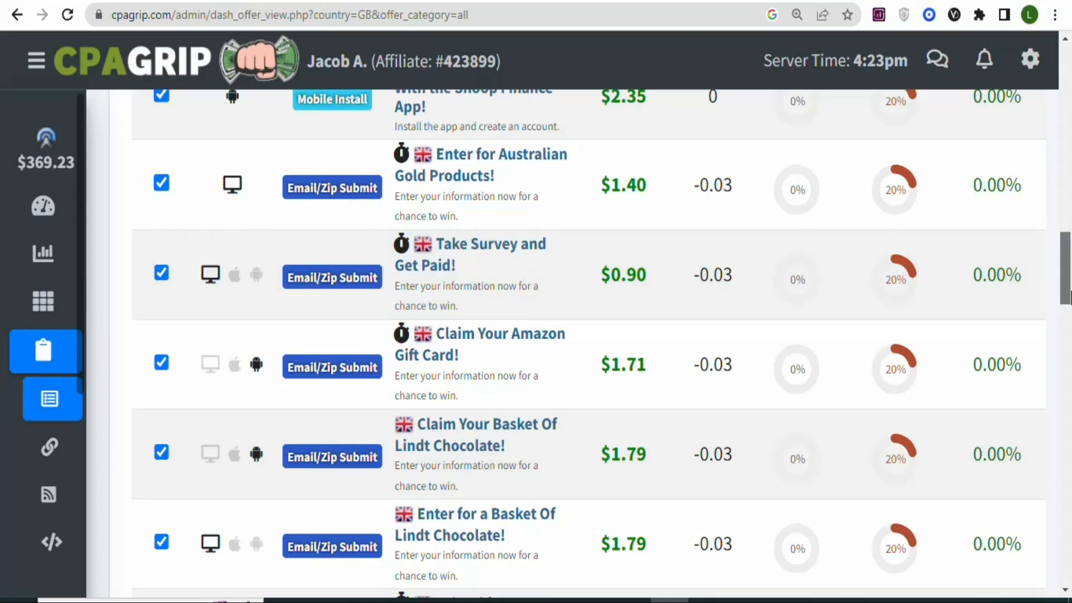
- Filter the offers by country to AU | Australia
{"action": "left_click_drag", "start_coordinate": [1066, 296], "coordinate": [1069, 112]}
{"action": "left_click", "coordinate": [246, 248]}
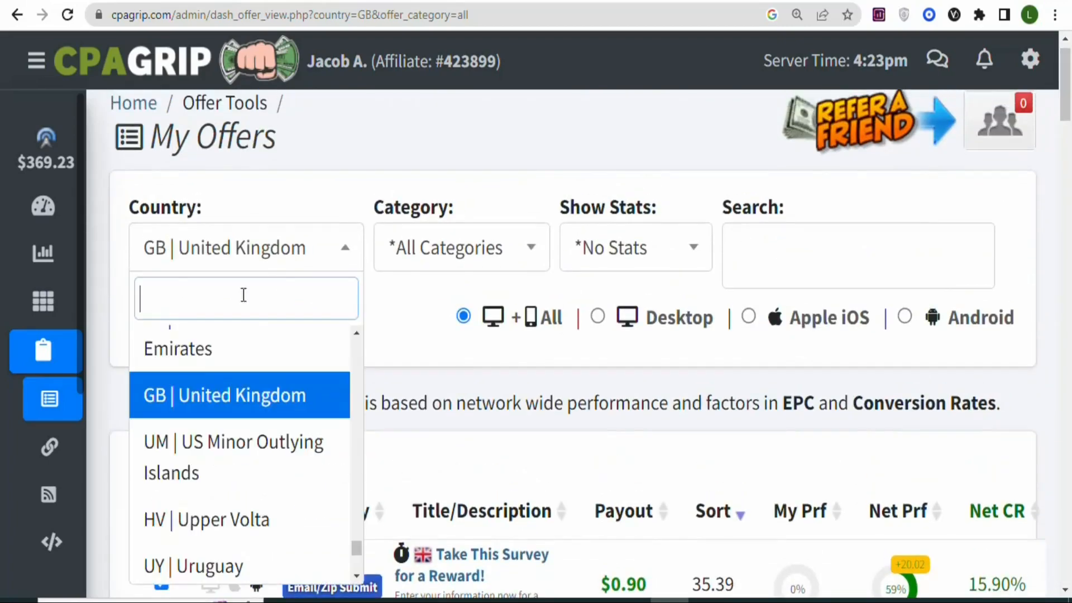
{"action": "left_click", "coordinate": [326, 234]}
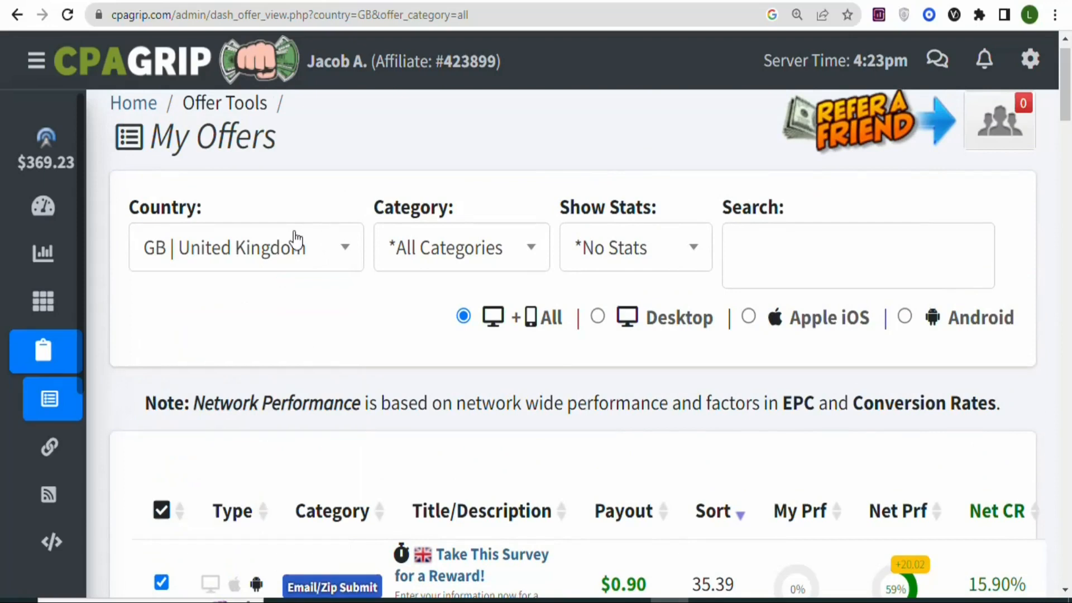
{"action": "left_click", "coordinate": [271, 262]}
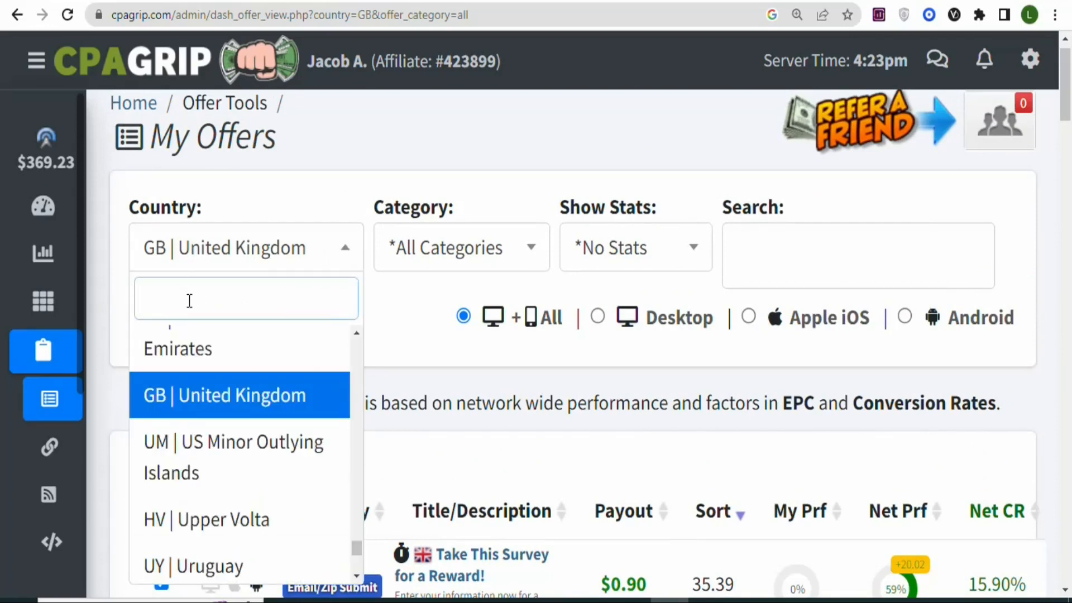
{"action": "type", "text": "AU"}
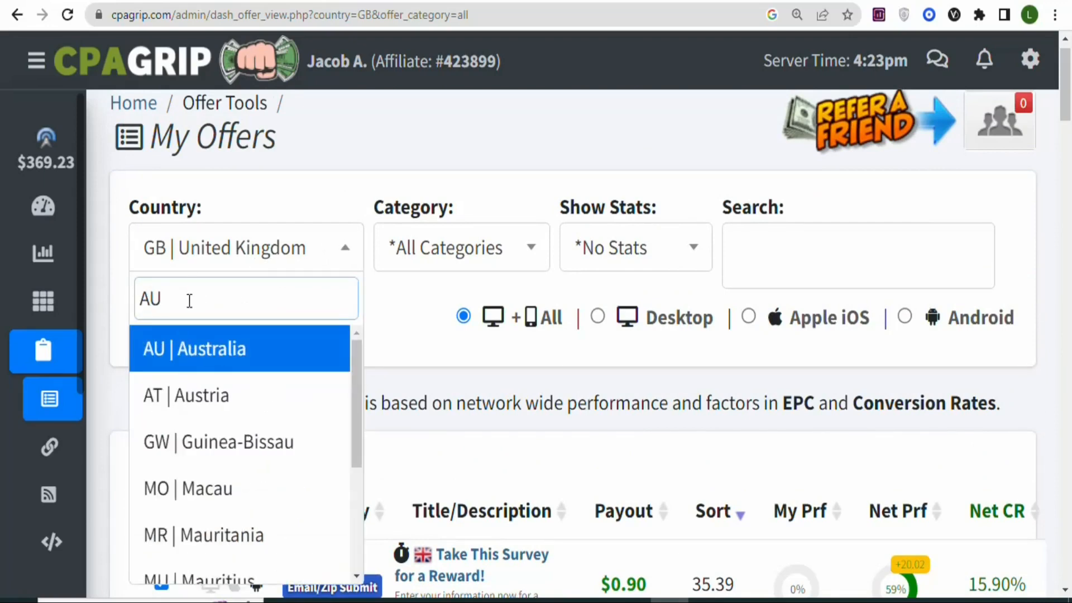
{"action": "left_click", "coordinate": [208, 349]}
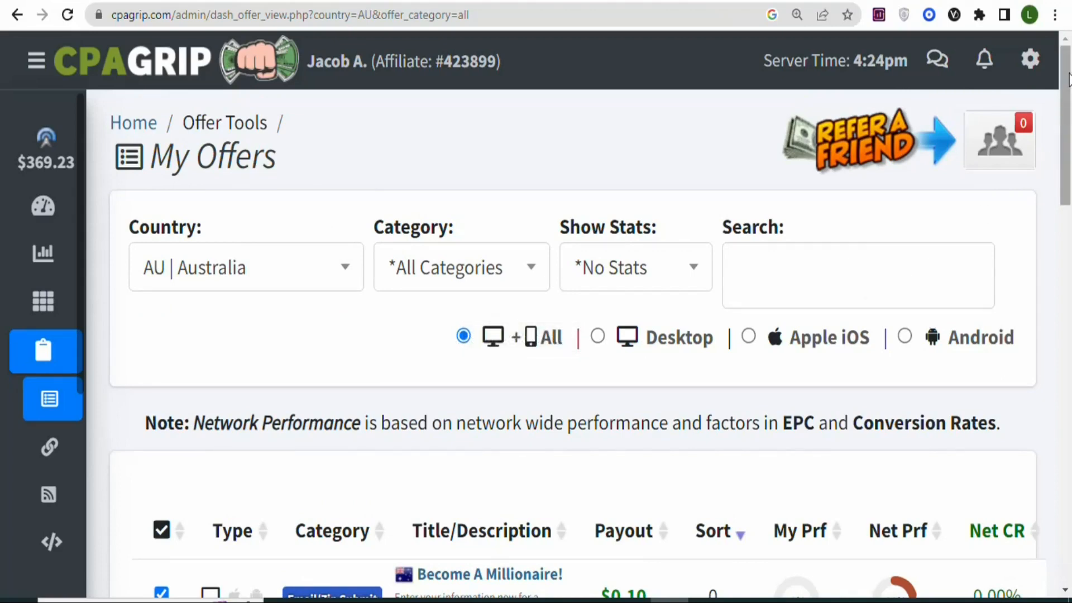
- Examine the Australian offers and compare their categories, supported devices and payouts, including the $500 Amazon gift card offer
{"action": "left_click_drag", "start_coordinate": [1069, 79], "coordinate": [1070, 176]}
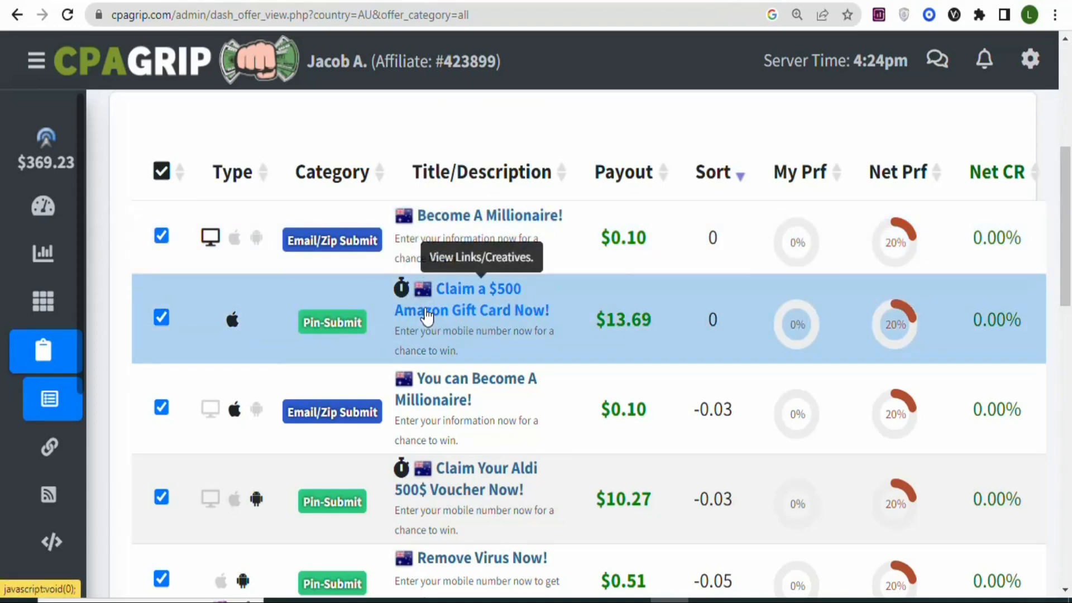
{"action": "double_click", "coordinate": [600, 319]}
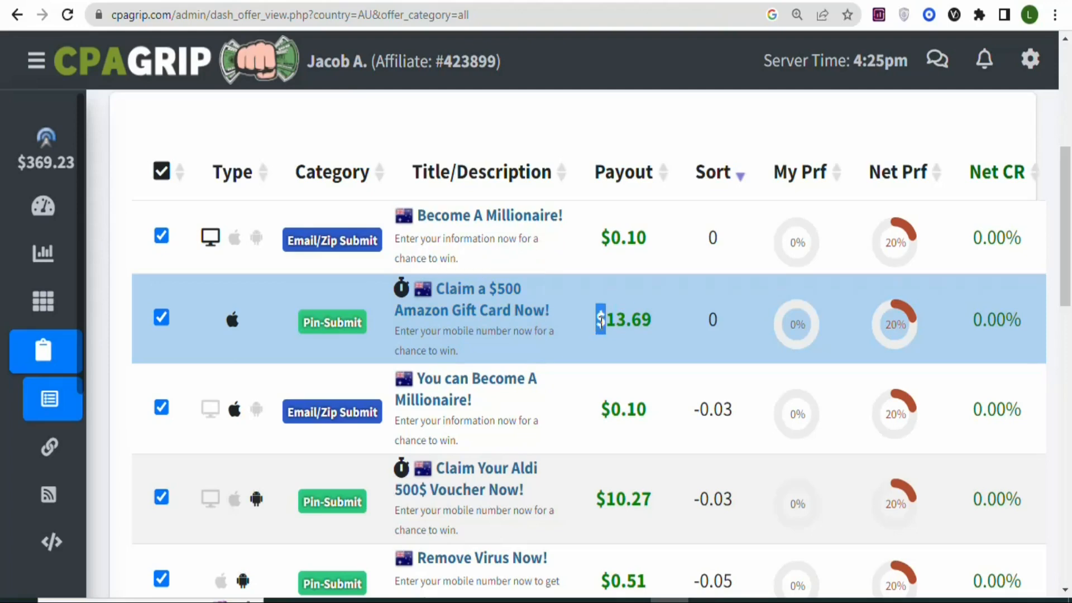
{"action": "left_click_drag", "start_coordinate": [601, 319], "coordinate": [669, 328]}
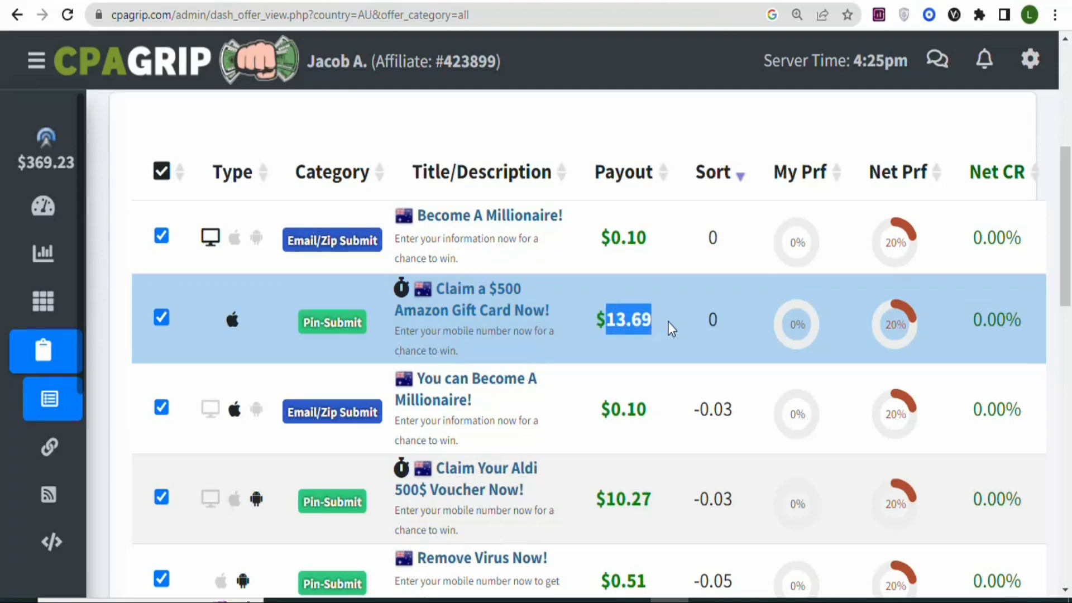
{"action": "left_click_drag", "start_coordinate": [1068, 246], "coordinate": [1068, 316]}
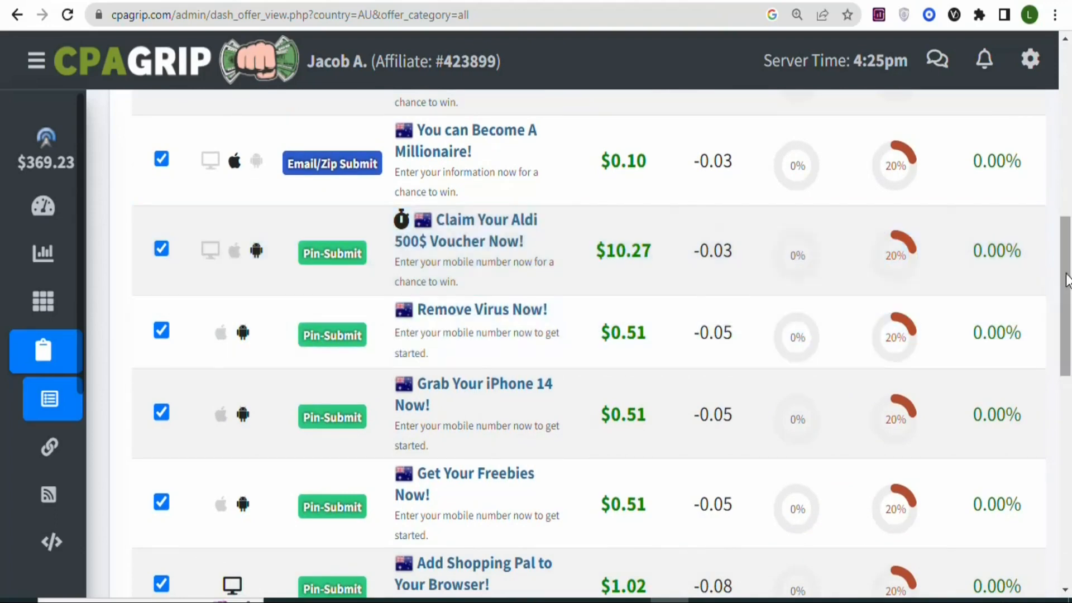
{"action": "left_click_drag", "start_coordinate": [1069, 301], "coordinate": [1066, 421]}
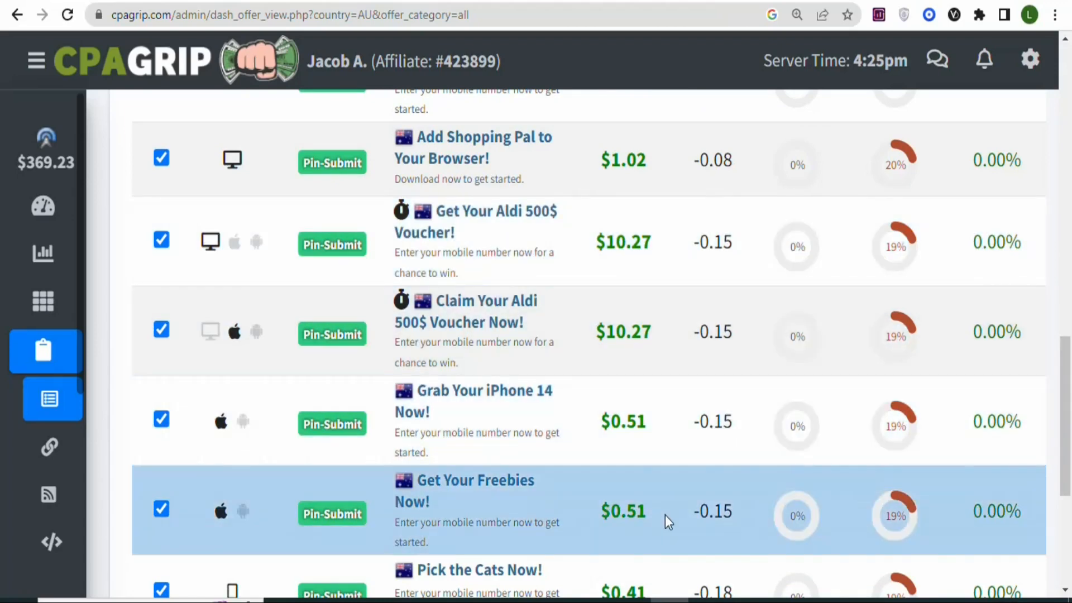
{"action": "left_click_drag", "start_coordinate": [1067, 381], "coordinate": [1070, 425]}
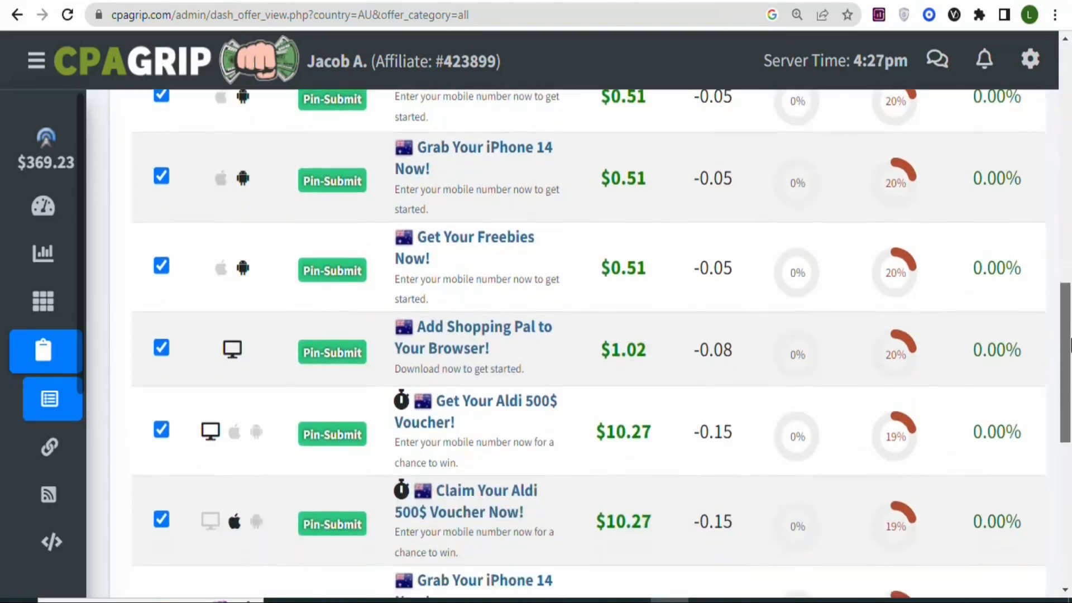
{"action": "left_click_drag", "start_coordinate": [1070, 354], "coordinate": [1071, 196]}
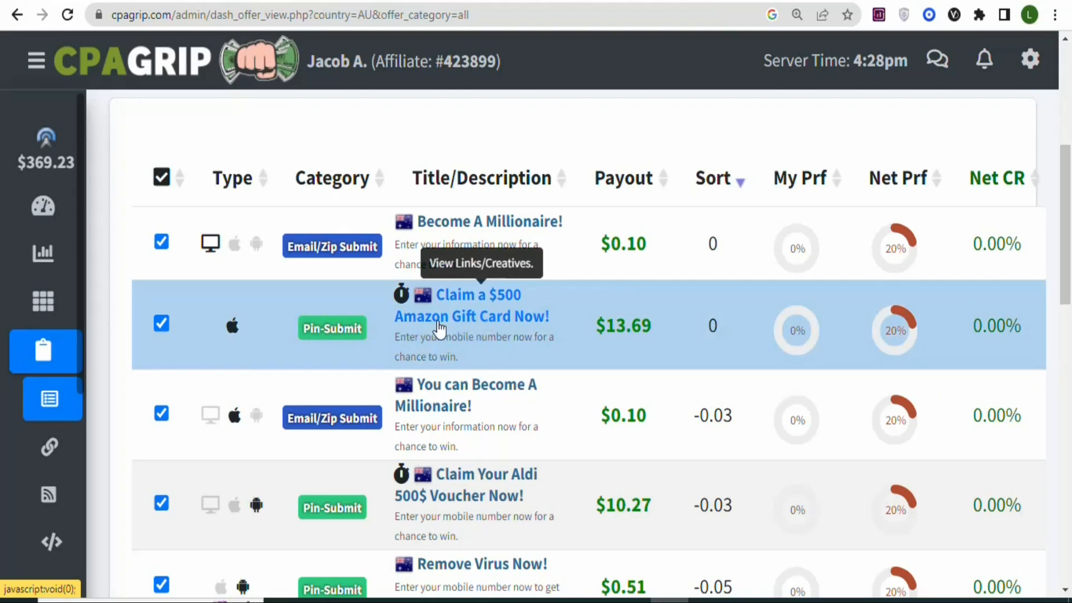
- Open the links and creatives of the "Claim a $500 Amazon Gift Card Now!" offer and read its title and description
{"action": "left_click", "coordinate": [457, 317]}
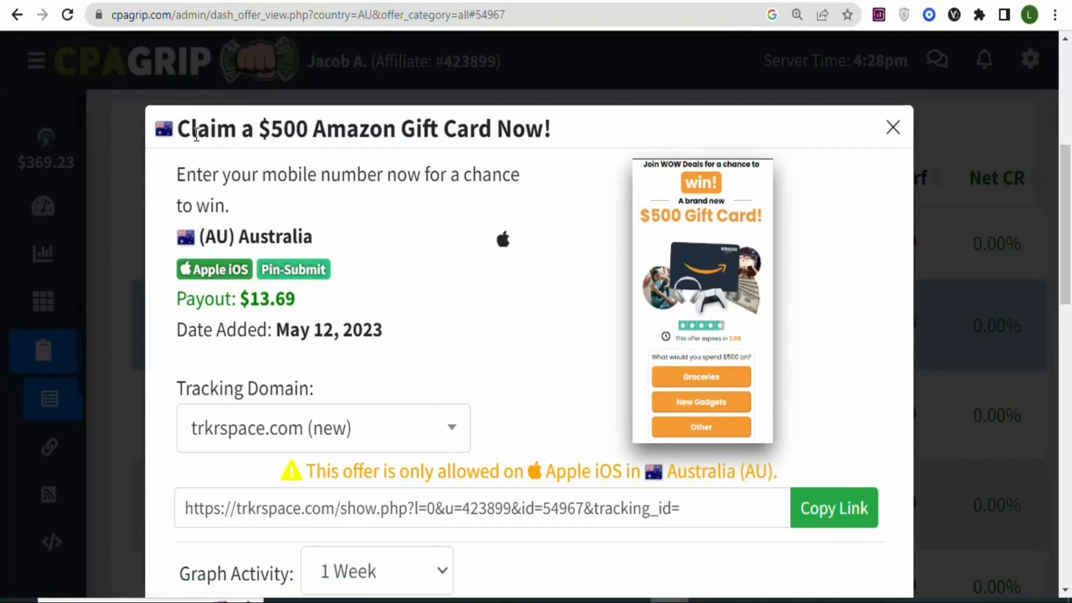
{"action": "left_click_drag", "start_coordinate": [195, 134], "coordinate": [348, 151]}
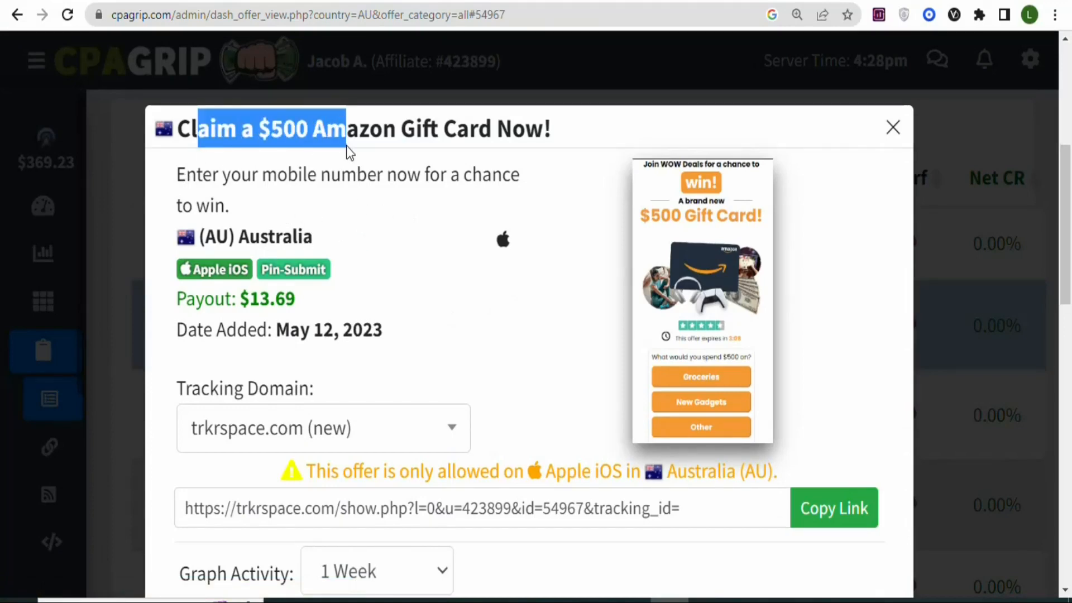
{"action": "left_click", "coordinate": [251, 174]}
{"action": "scroll", "coordinate": [212, 193], "scroll_direction": "up", "scroll_amount": 2}
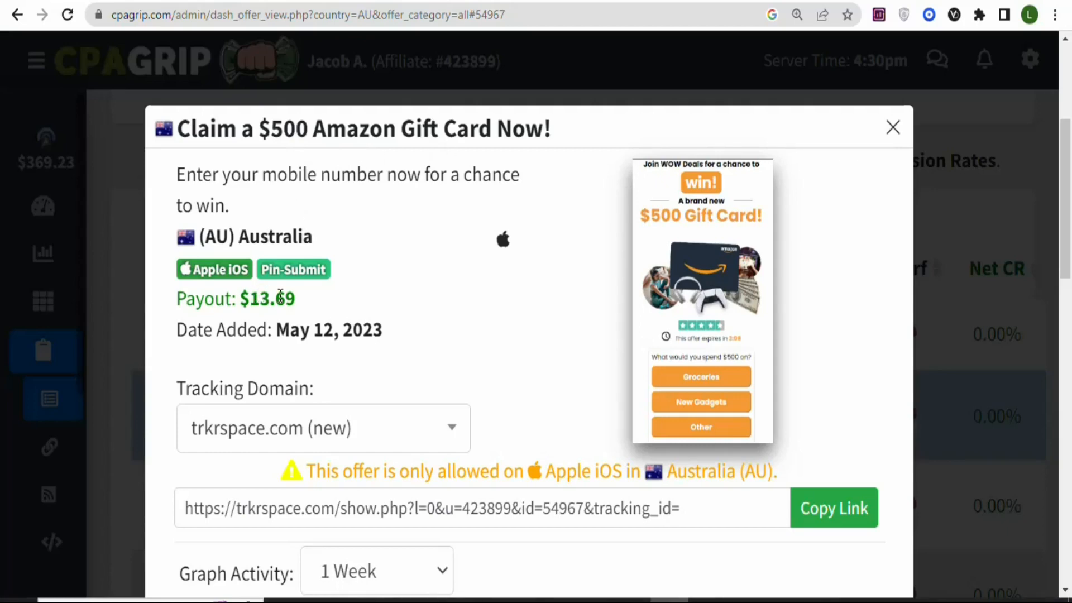
- Examine the available tracking domains for the gift card offer and the parameters in its tracking link, keeping trkrspace.com (new)
{"action": "left_click", "coordinate": [383, 445]}
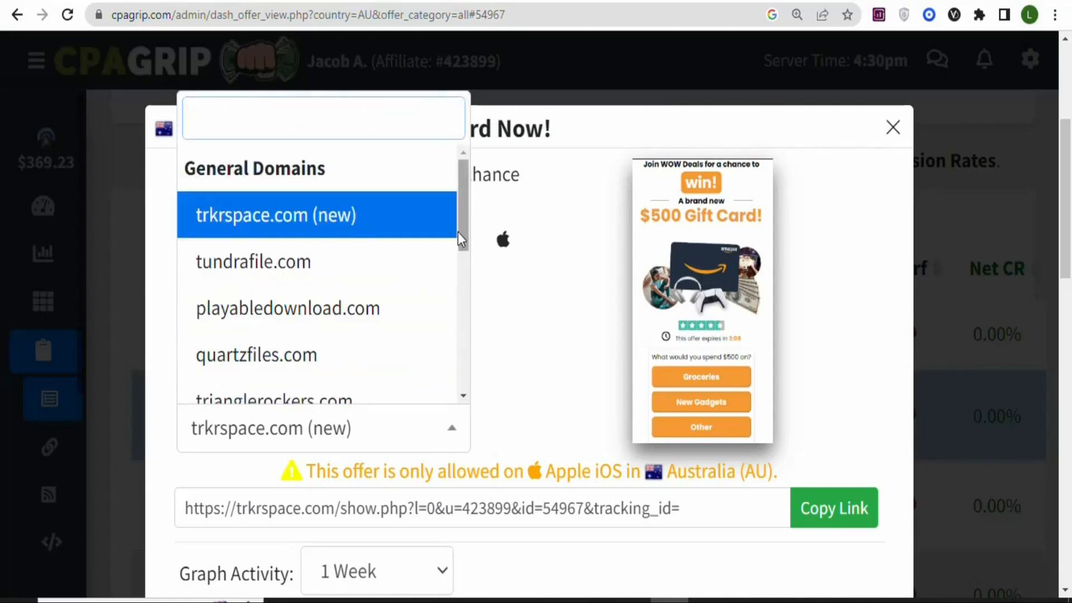
{"action": "left_click_drag", "start_coordinate": [458, 232], "coordinate": [451, 410]}
{"action": "left_click", "coordinate": [524, 376]}
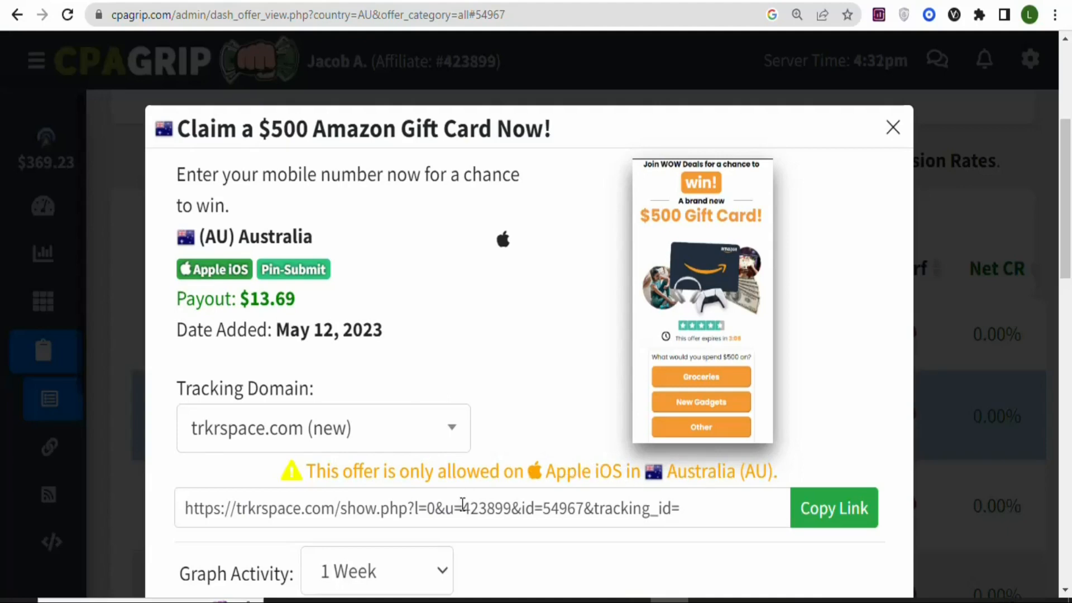
{"action": "left_click_drag", "start_coordinate": [462, 505], "coordinate": [651, 514]}
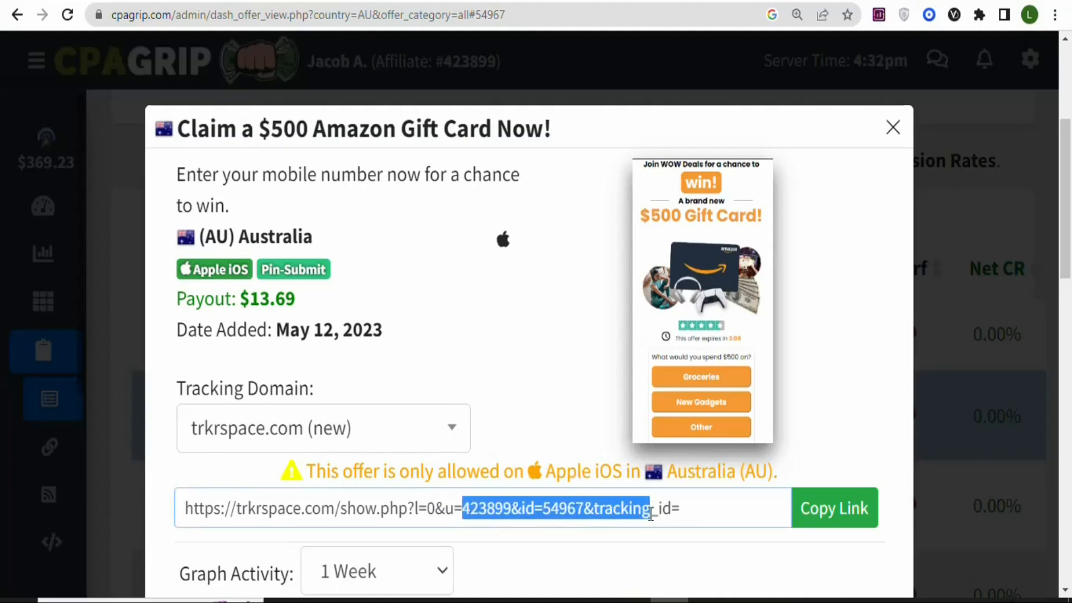
{"action": "left_click", "coordinate": [651, 514]}
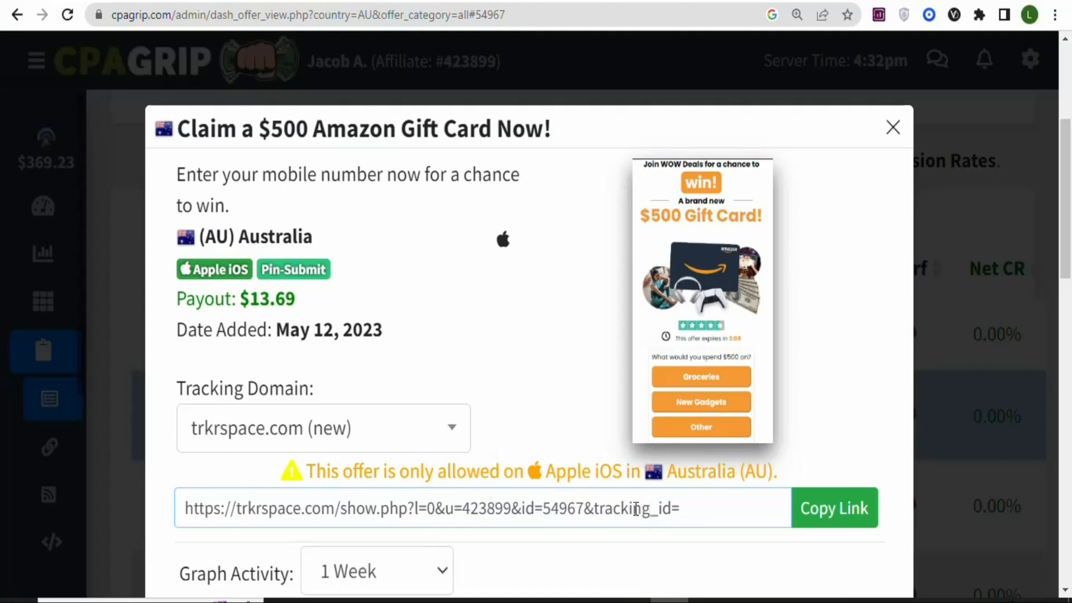
{"action": "left_click_drag", "start_coordinate": [515, 514], "coordinate": [548, 520]}
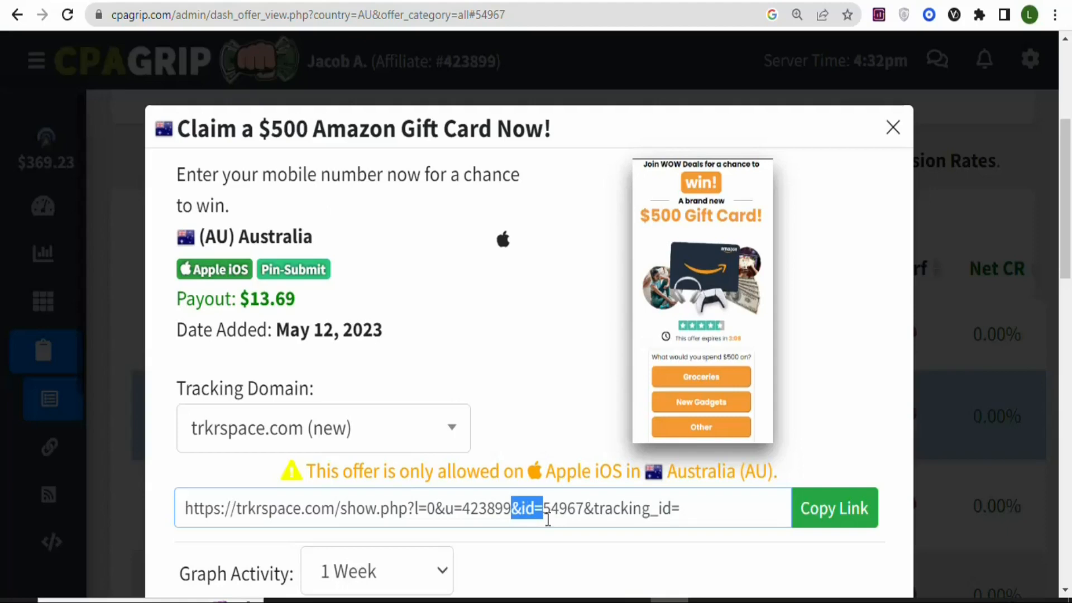
{"action": "left_click", "coordinate": [579, 359]}
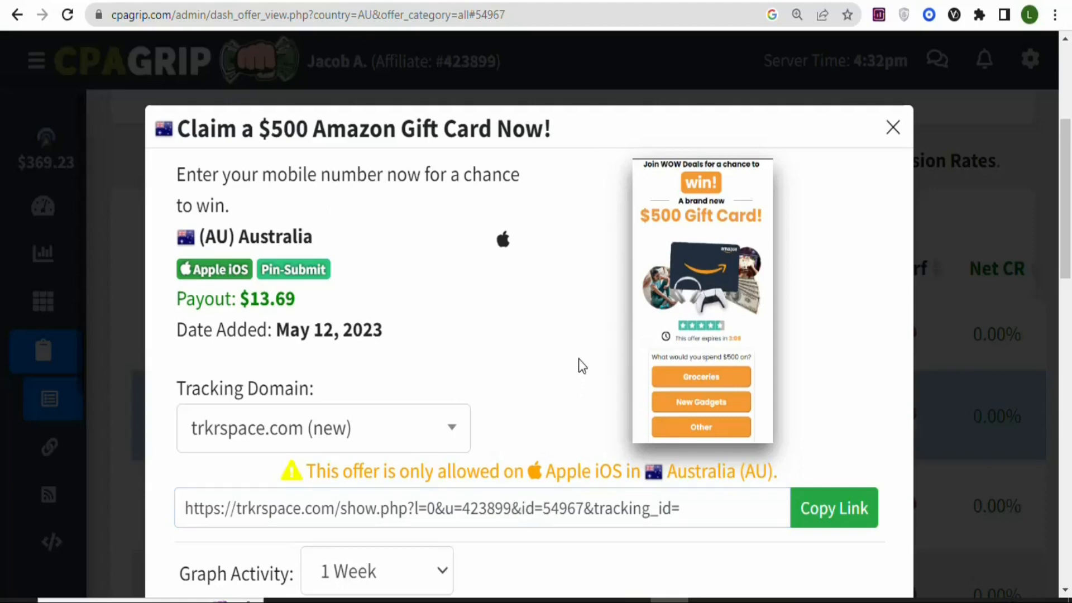
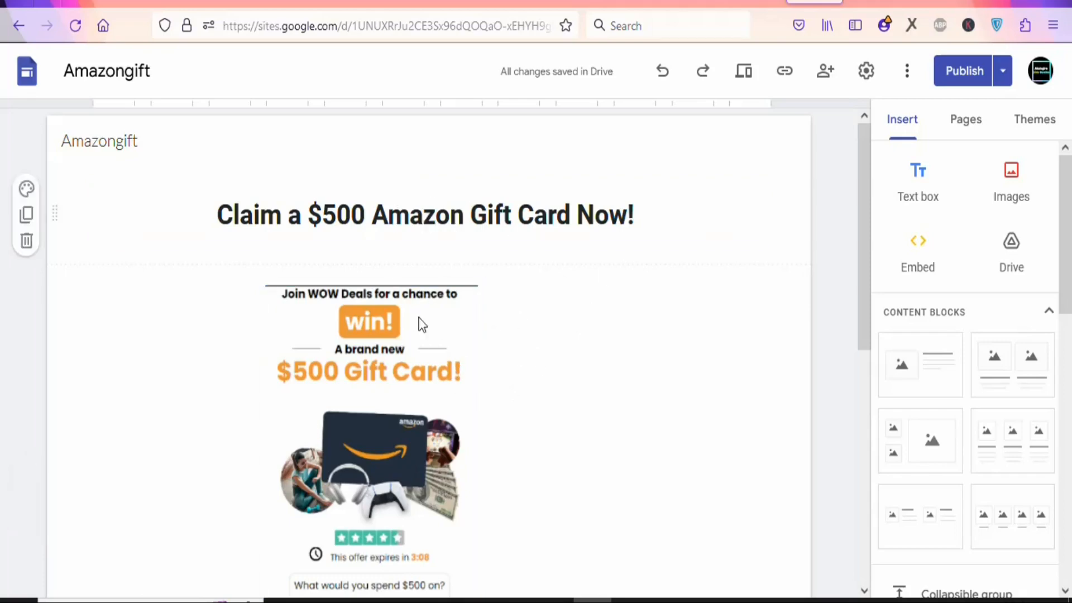
- Examine the Amazongift landing page from its headline and offer image down to the CLICK HERE graphic
{"action": "left_click_drag", "start_coordinate": [865, 240], "coordinate": [856, 213]}
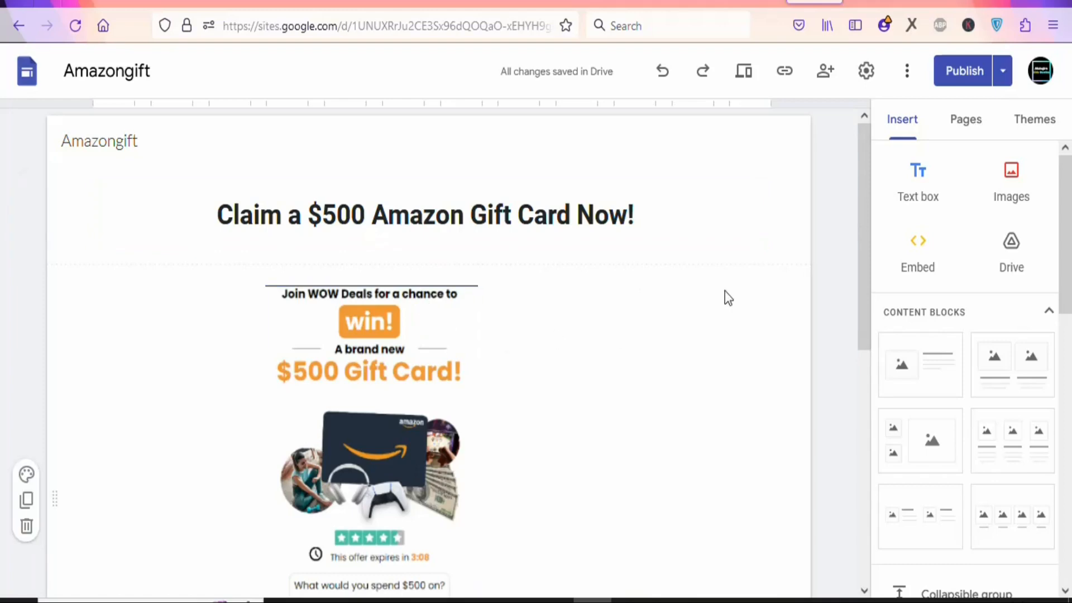
{"action": "left_click_drag", "start_coordinate": [867, 216], "coordinate": [861, 417]}
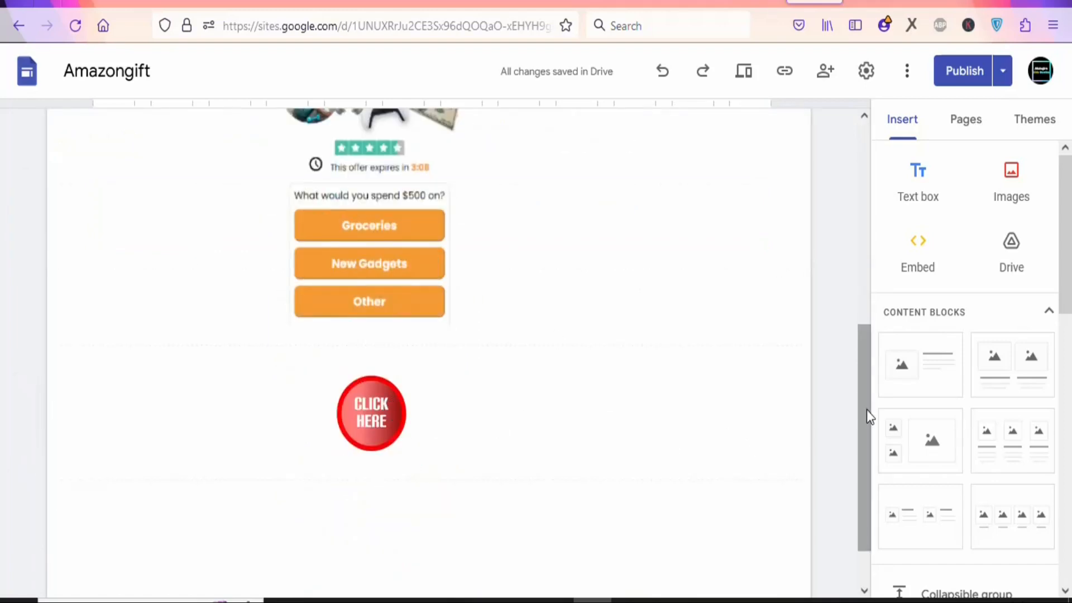
{"action": "left_click_drag", "start_coordinate": [869, 424], "coordinate": [857, 283]}
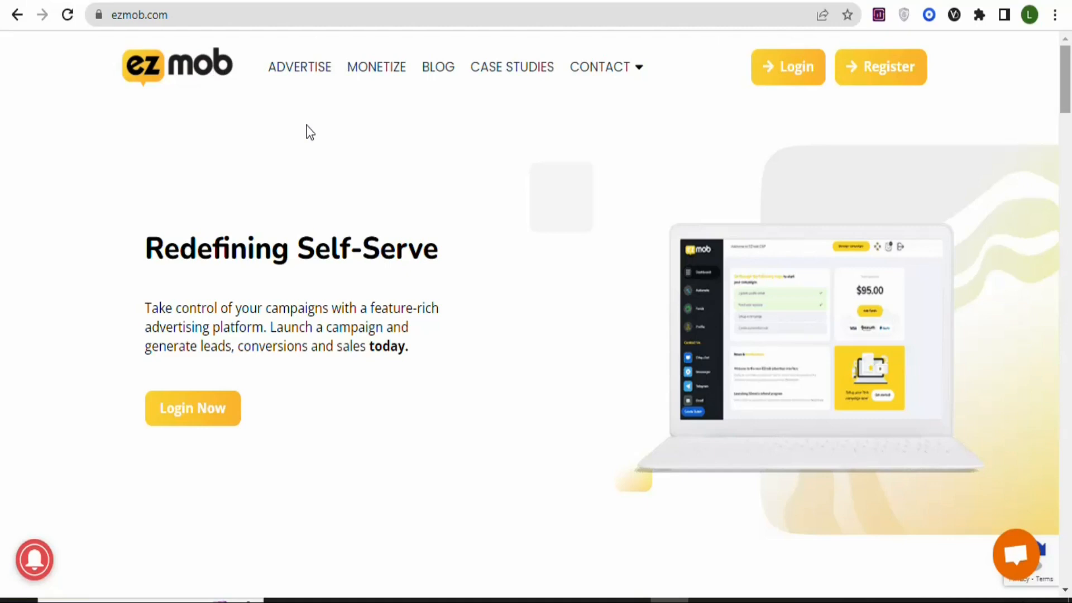
- Examine the EZmob homepage and its description of the self-serve advertising network
{"action": "left_click_drag", "start_coordinate": [1068, 67], "coordinate": [1068, 125]}
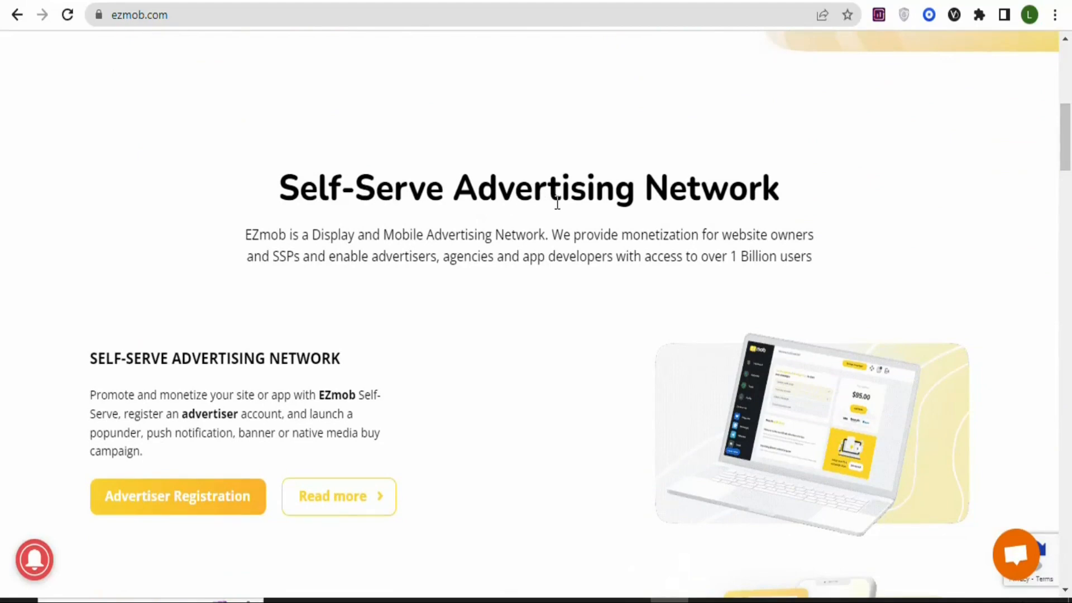
{"action": "scroll", "coordinate": [581, 216], "scroll_direction": "up", "scroll_amount": 1}
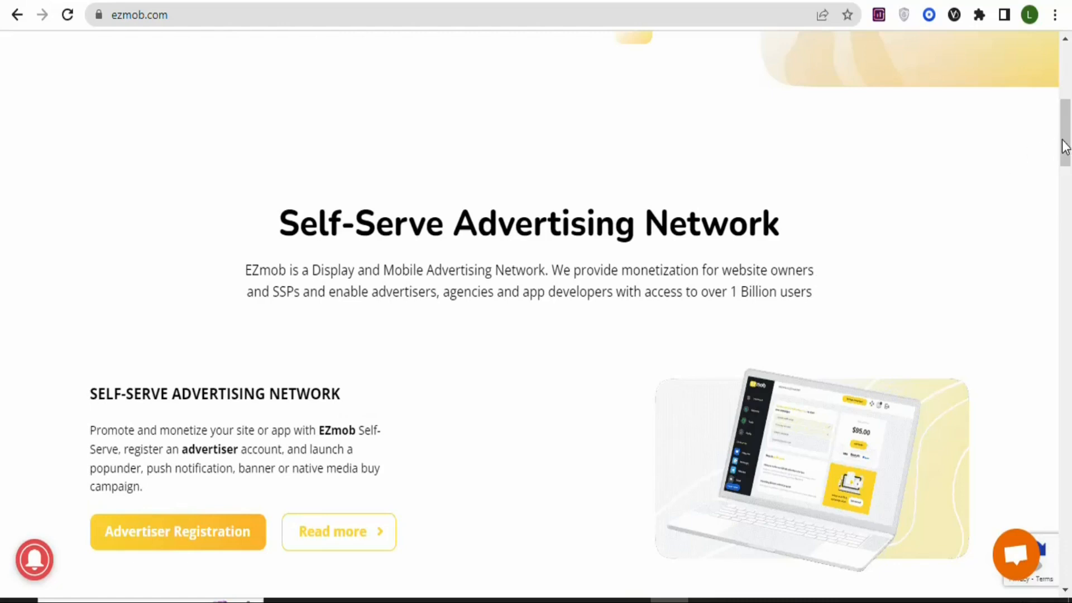
{"action": "left_click_drag", "start_coordinate": [1067, 146], "coordinate": [1068, 51]}
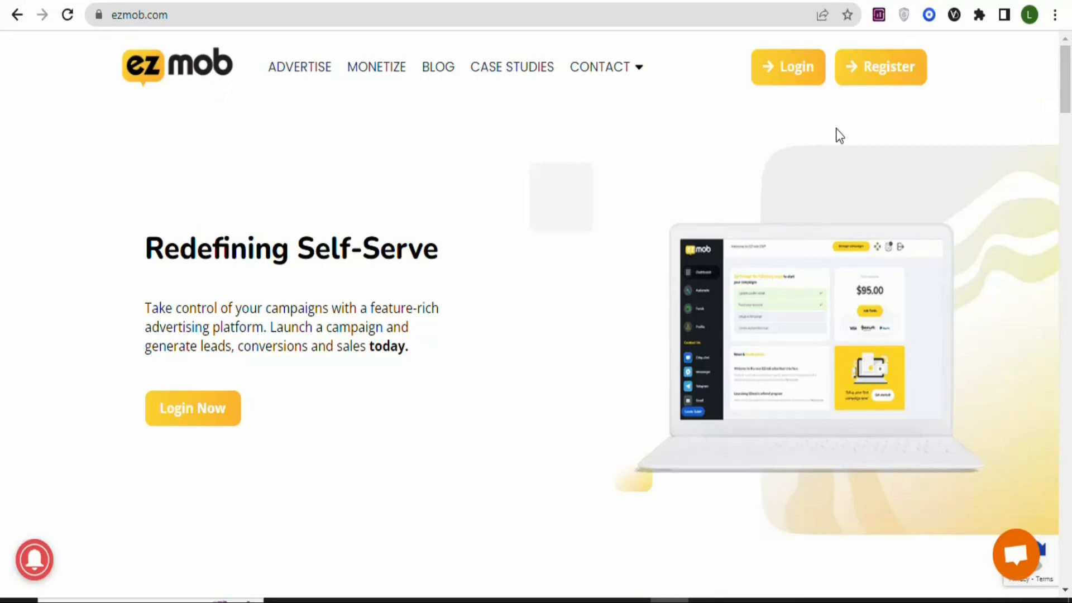
- Open the EZmob advertiser registration form, check its contact type options and accept the terms and conditions
{"action": "left_click", "coordinate": [883, 74]}
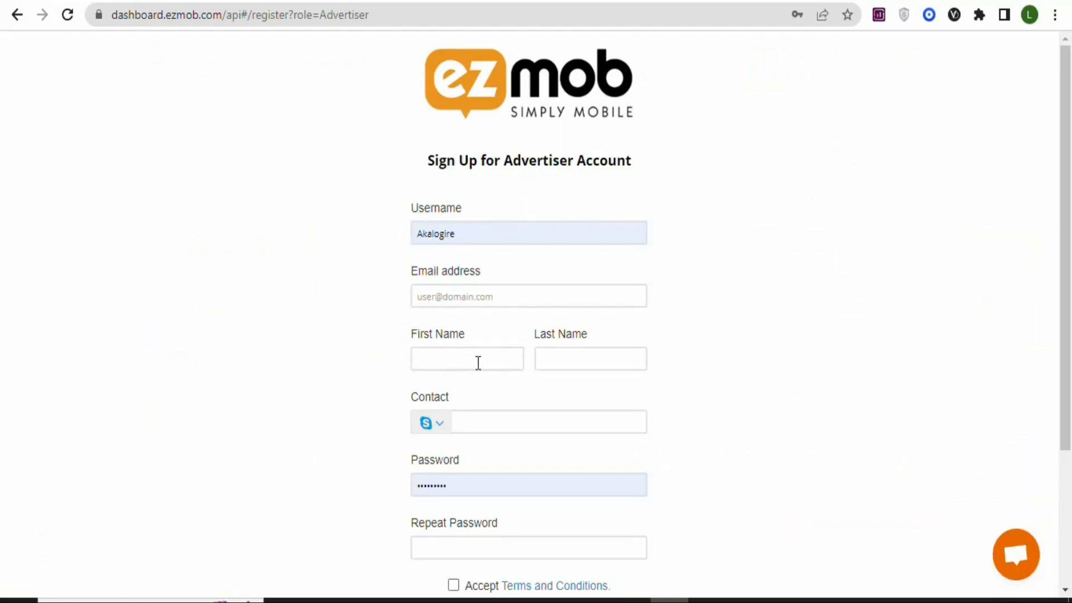
{"action": "left_click", "coordinate": [442, 426]}
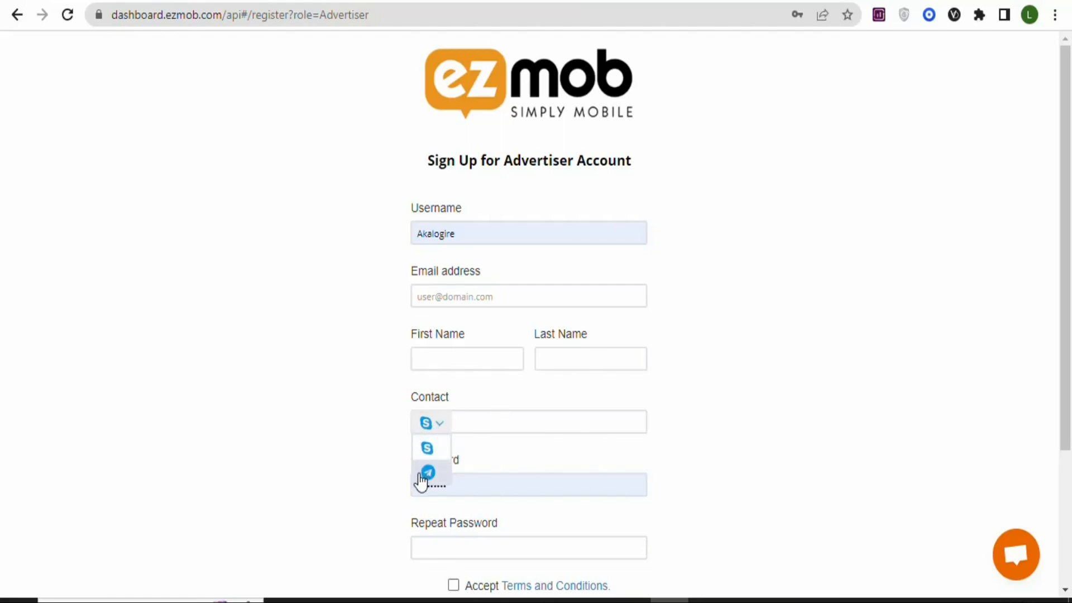
{"action": "left_click", "coordinate": [502, 425]}
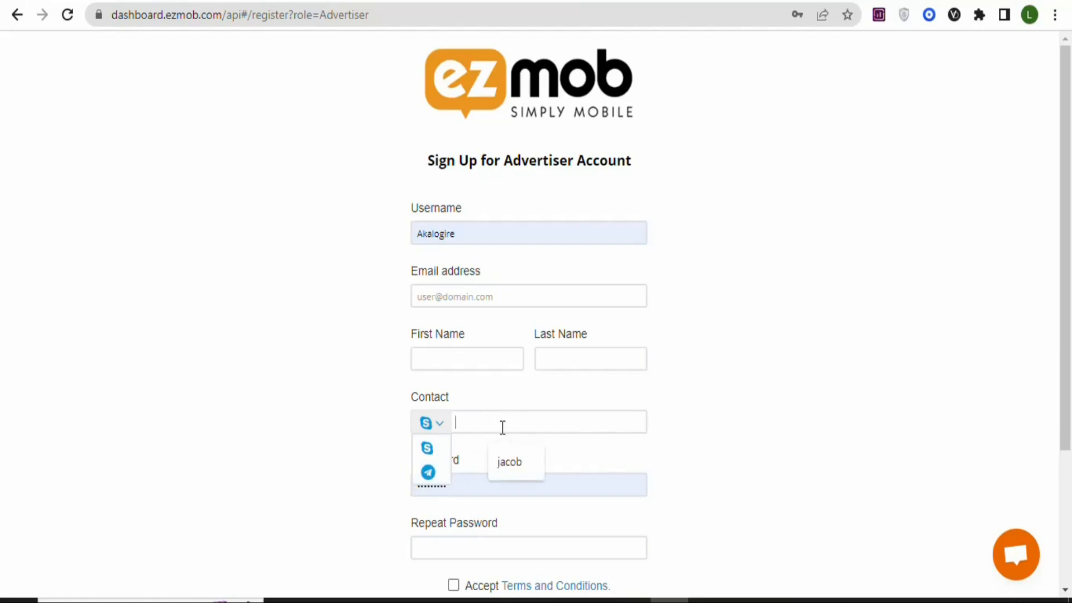
{"action": "left_click_drag", "start_coordinate": [1063, 327], "coordinate": [1070, 420]}
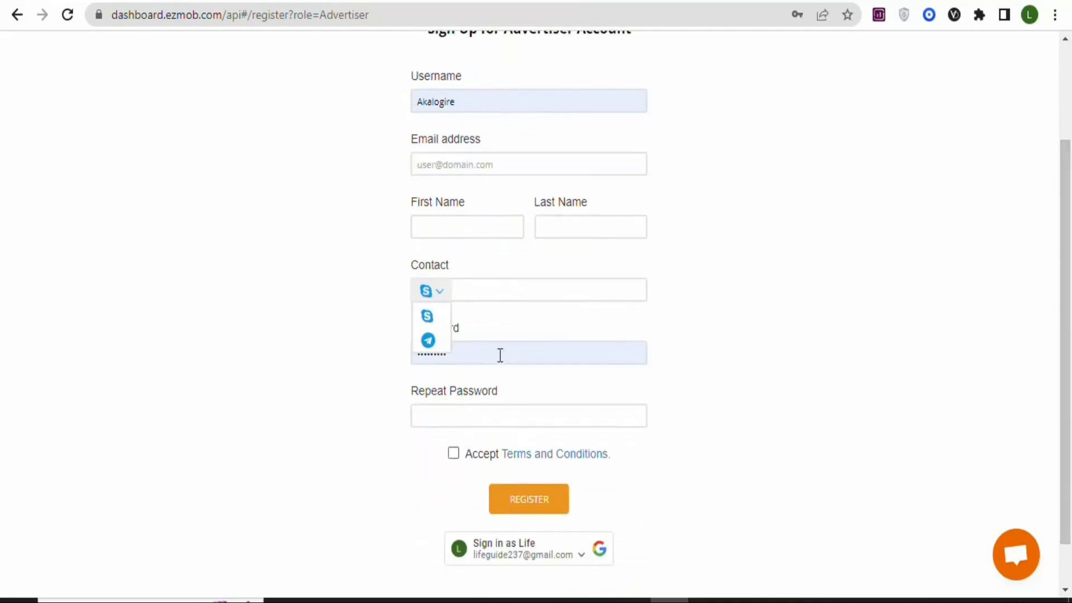
{"action": "left_click", "coordinate": [429, 341]}
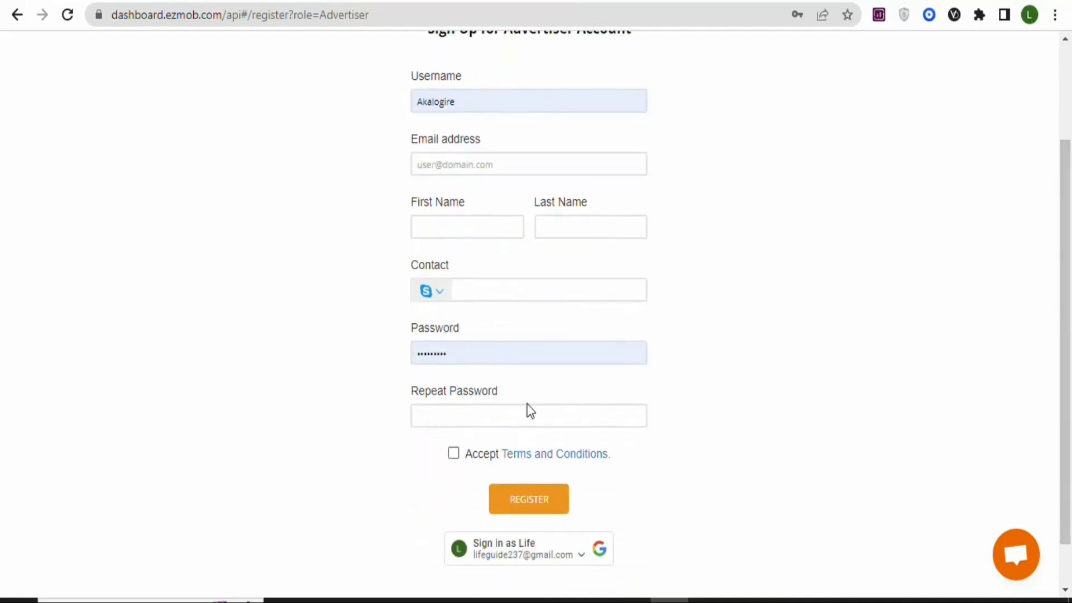
{"action": "left_click", "coordinate": [457, 457]}
- Examine the advertiser dashboard's campaign start-up steps, account balance and supported payment methods
{"action": "scroll", "coordinate": [642, 480], "scroll_direction": "down", "scroll_amount": 1}
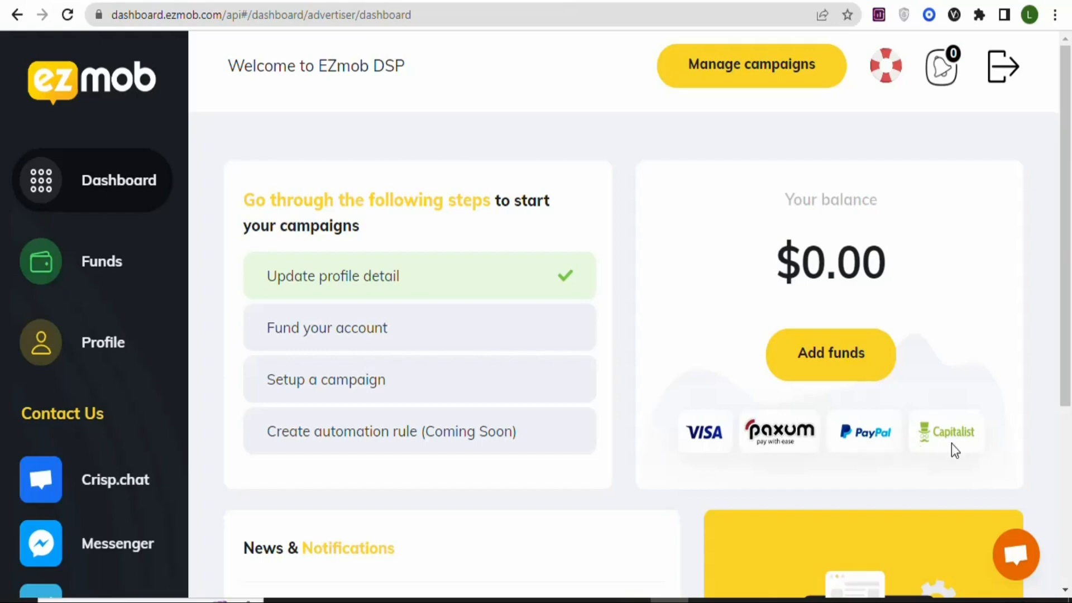
{"action": "scroll", "coordinate": [1070, 409], "scroll_direction": "down", "scroll_amount": 2}
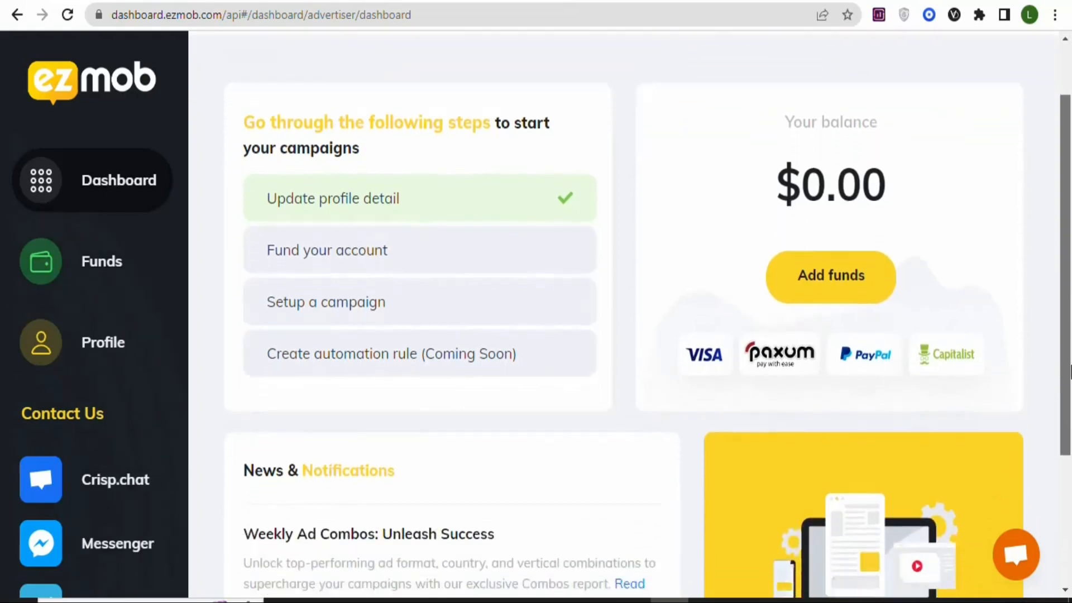
{"action": "left_click_drag", "start_coordinate": [1071, 404], "coordinate": [1064, 275]}
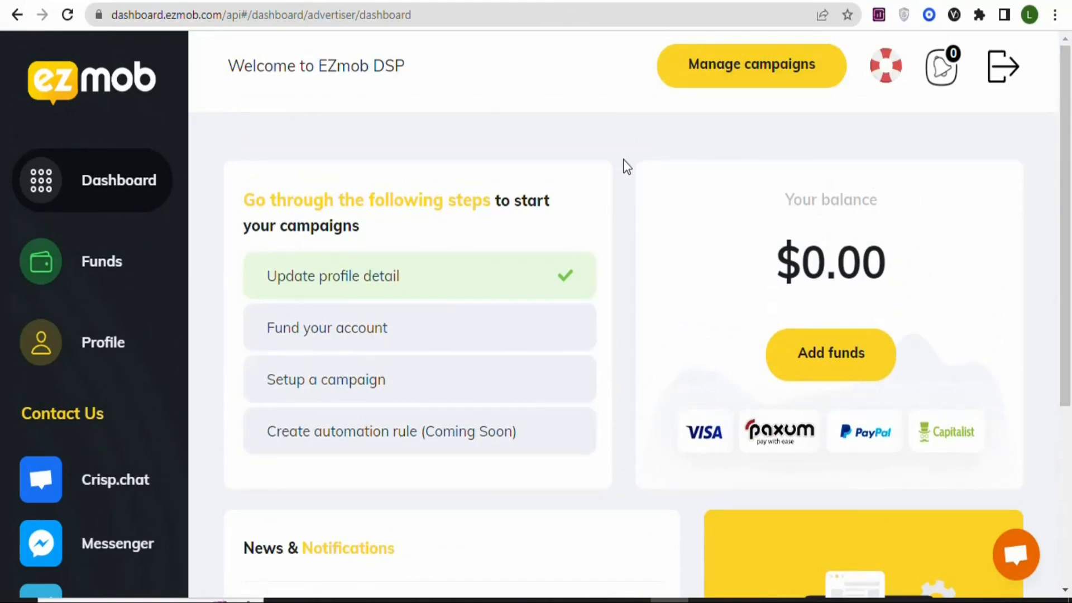
- Go to campaign management and start a new push campaign
{"action": "left_click", "coordinate": [735, 82]}
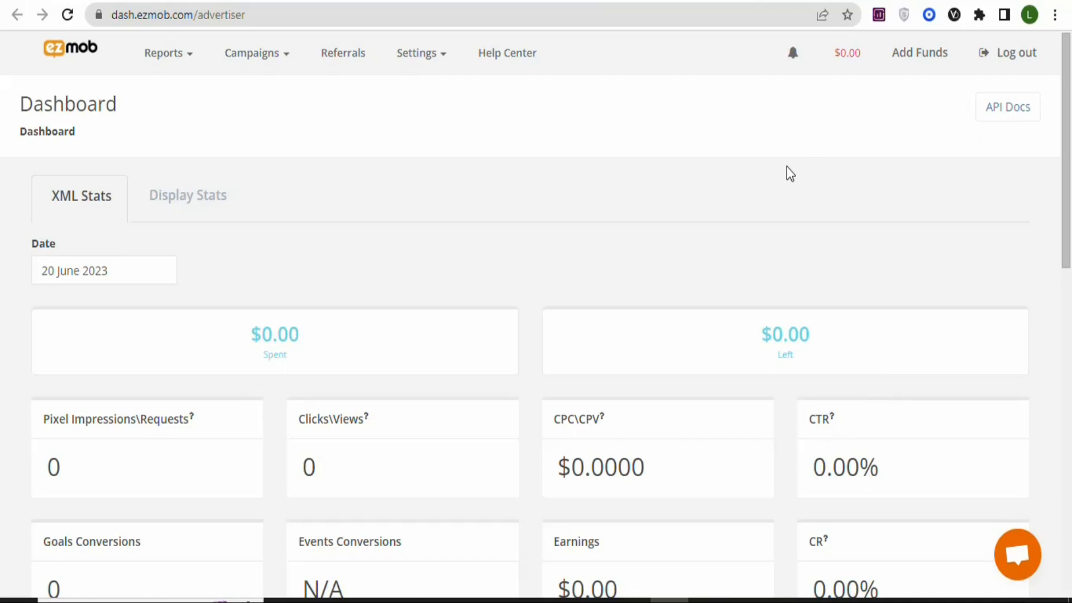
{"action": "left_click", "coordinate": [282, 57]}
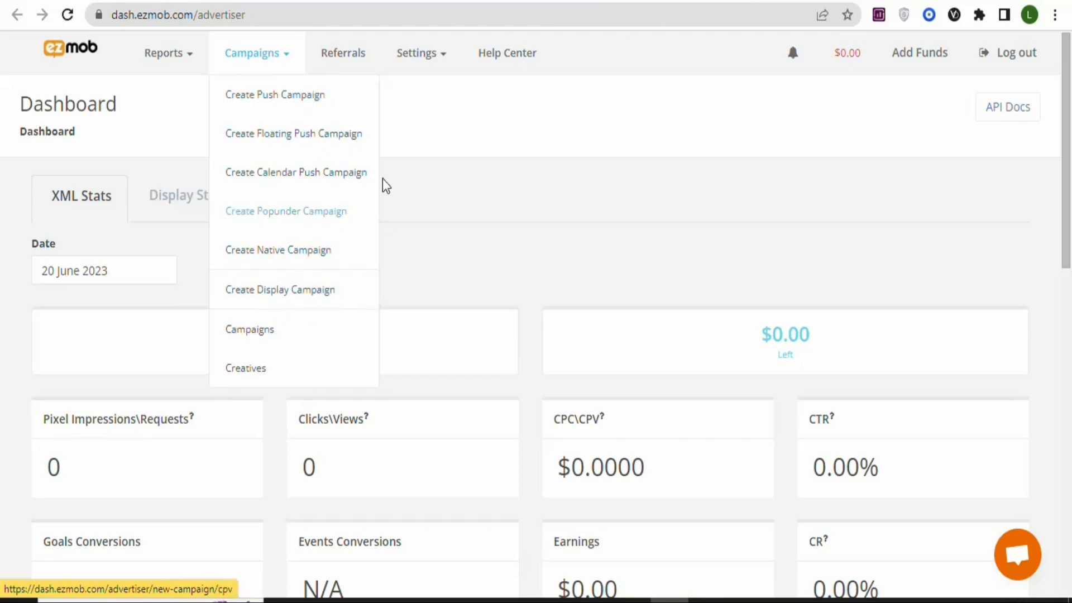
{"action": "left_click", "coordinate": [274, 104]}
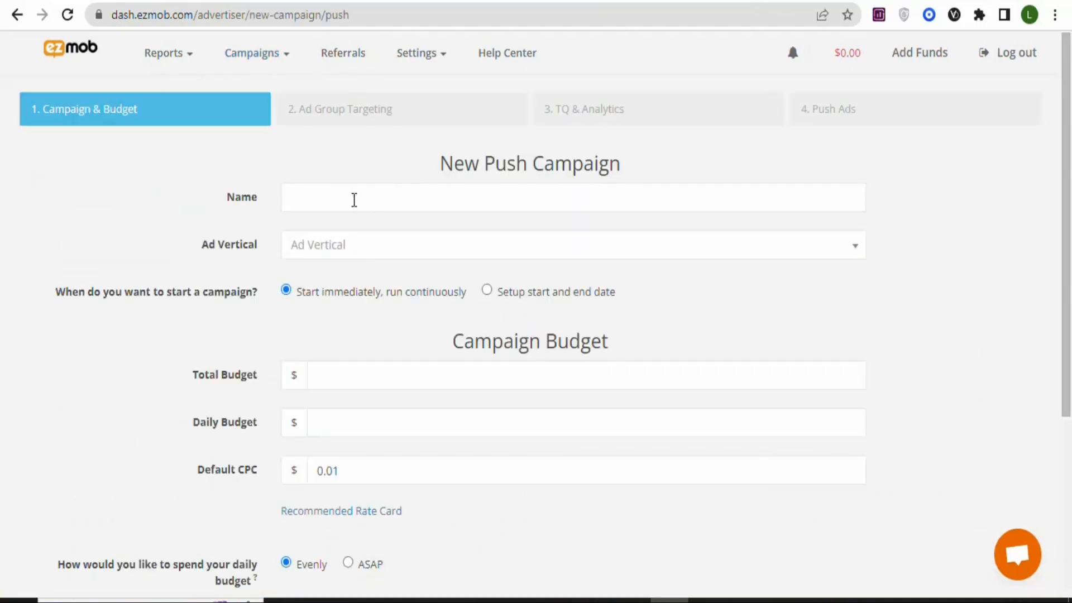
- Name the push campaign "Amazon gift" and set its ad vertical to Sweepstakes
{"action": "left_click", "coordinate": [365, 191]}
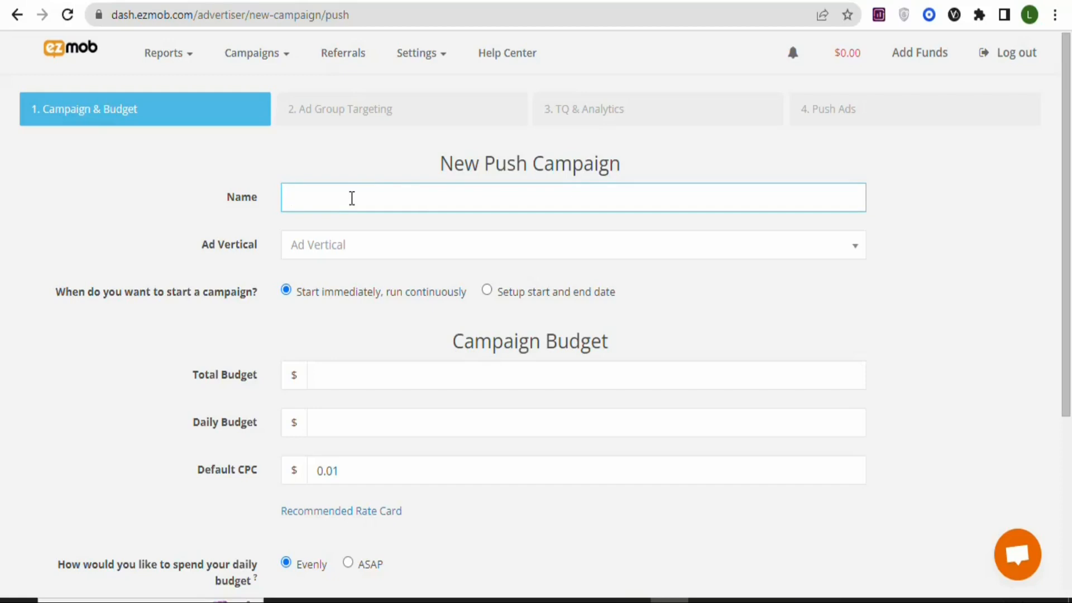
{"action": "type", "text": "a"}
{"action": "key", "text": "BackSpace"}
{"action": "type", "text": "Amax"}
{"action": "type", "text": "zon gift"}
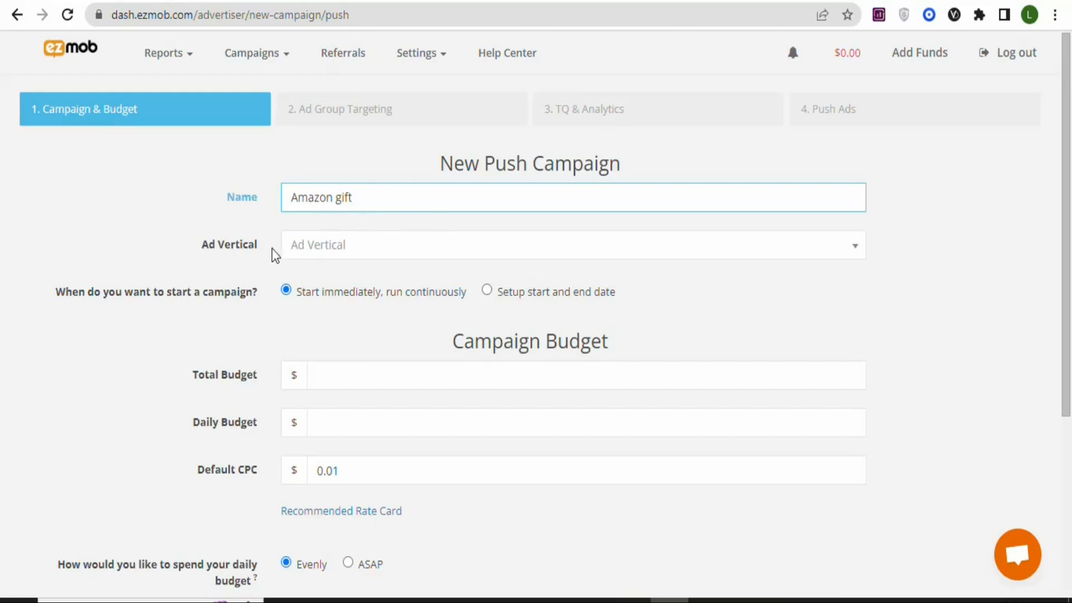
{"action": "left_click", "coordinate": [404, 246]}
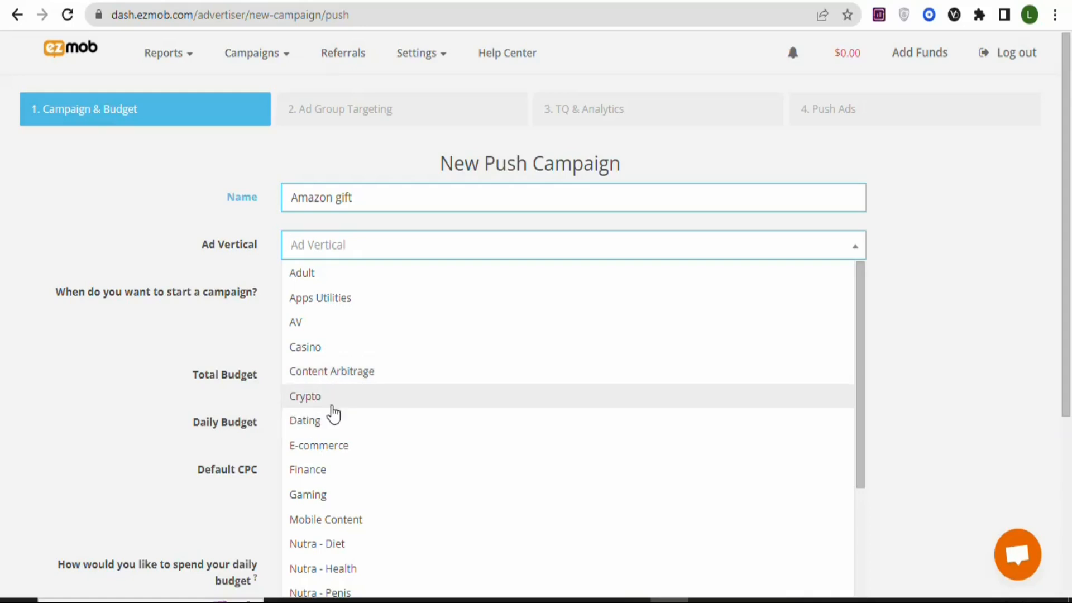
{"action": "left_click_drag", "start_coordinate": [862, 334], "coordinate": [860, 448]}
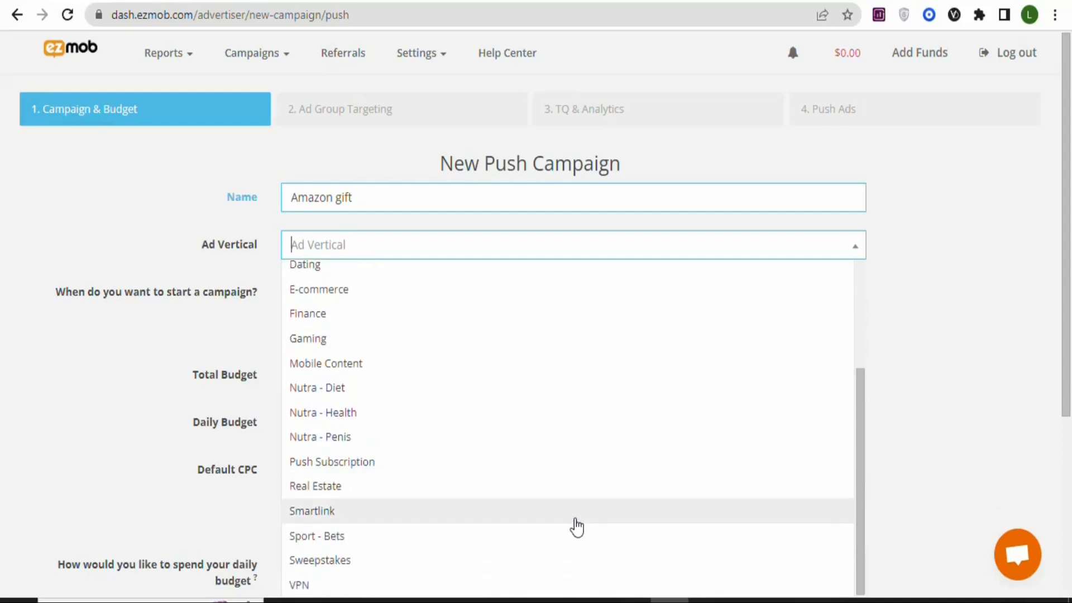
{"action": "left_click", "coordinate": [337, 565]}
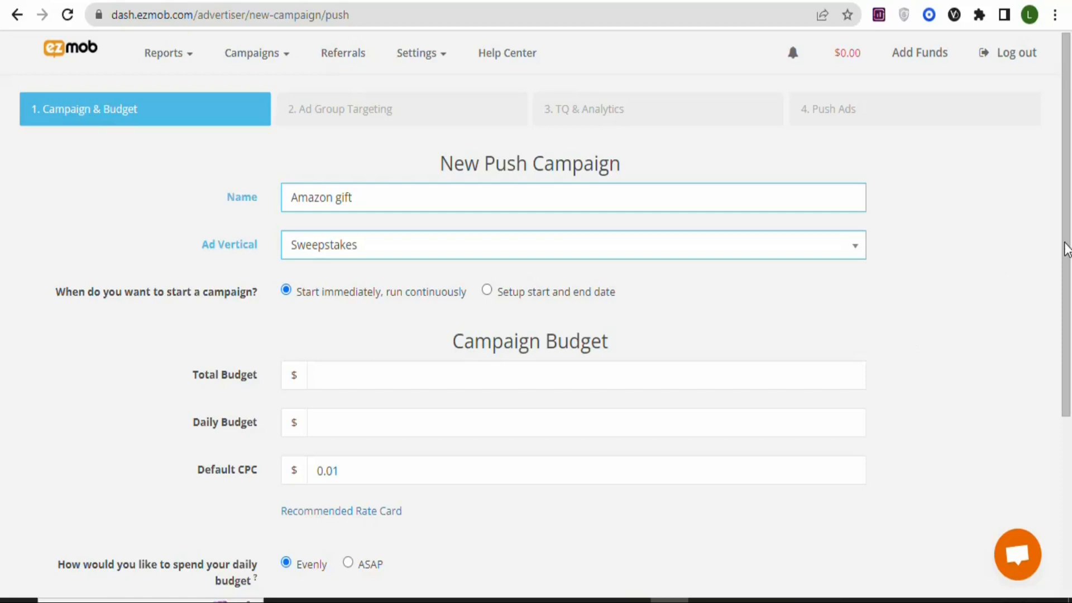
- Set the campaign's total budget to $100 and its daily budget to $10
{"action": "scroll", "coordinate": [580, 308], "scroll_direction": "down", "scroll_amount": 3}
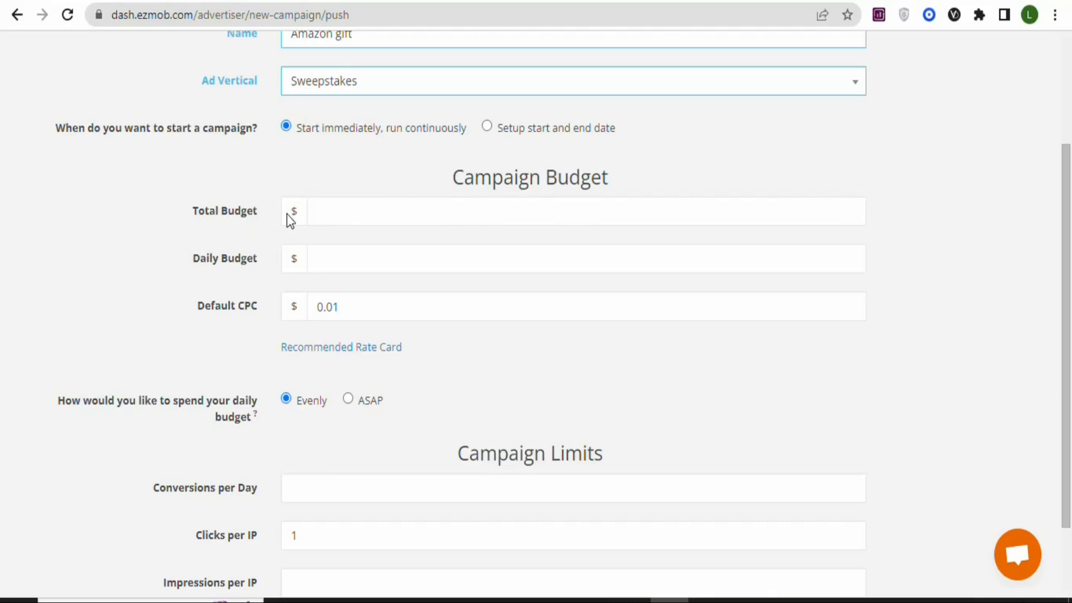
{"action": "left_click", "coordinate": [336, 213]}
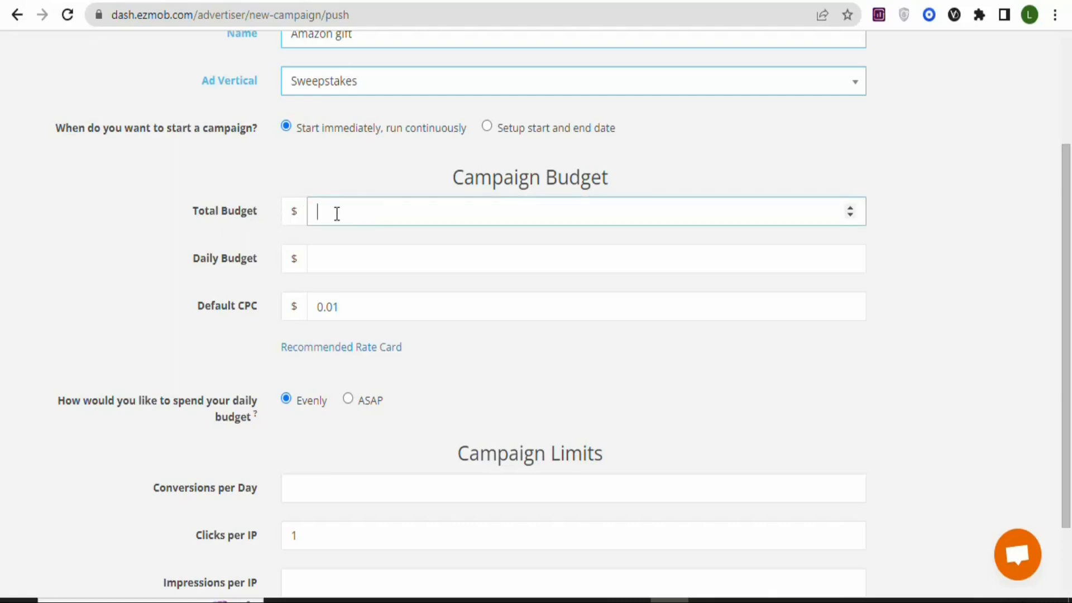
{"action": "type", "text": "1"}
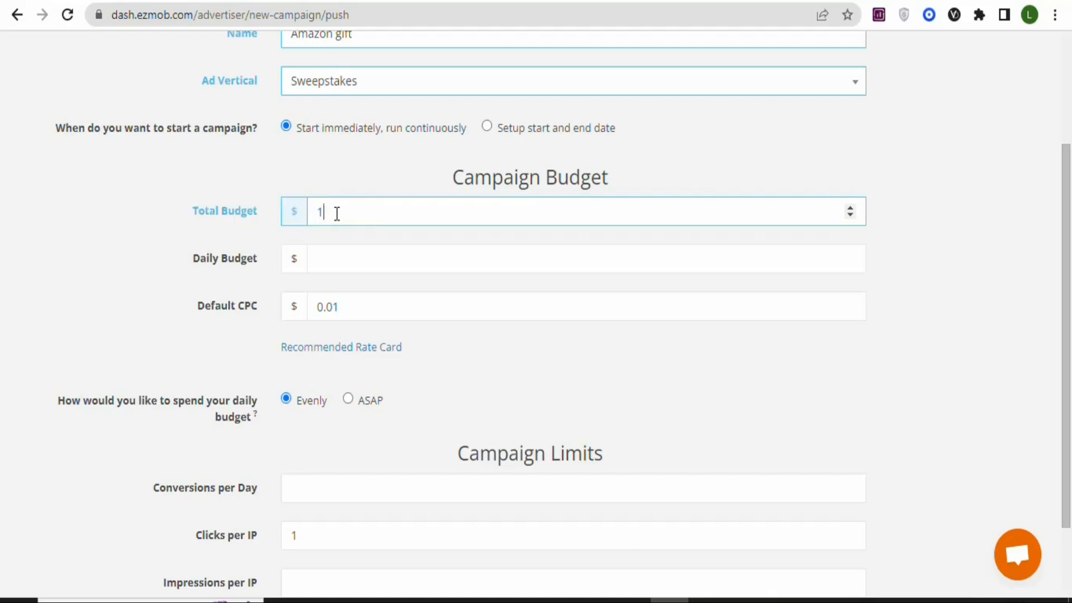
{"action": "type", "text": "00"}
{"action": "left_click", "coordinate": [338, 263]}
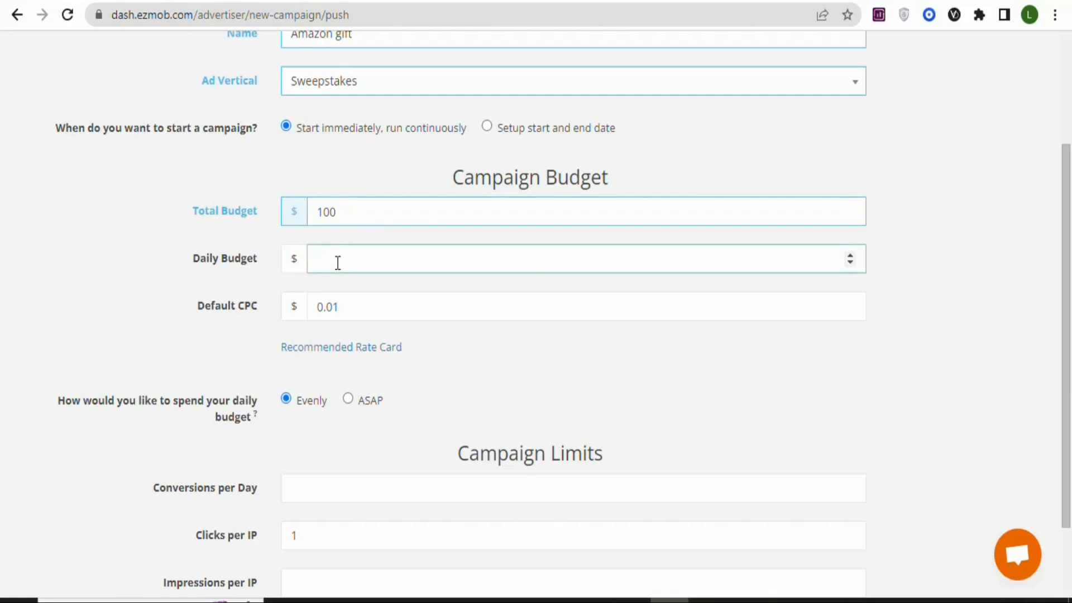
{"action": "type", "text": "0"}
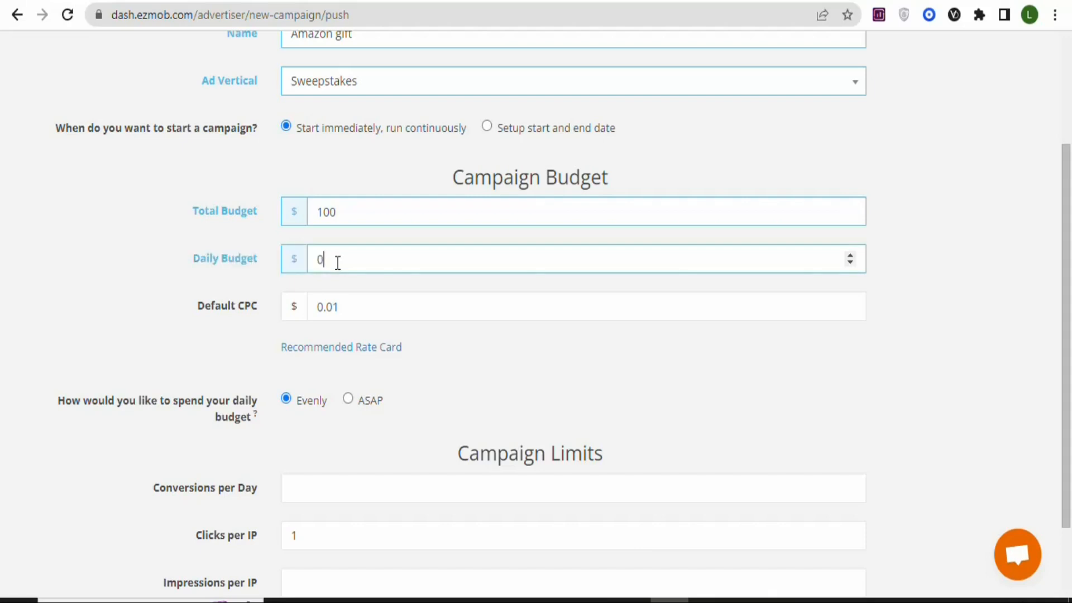
{"action": "key", "text": "BackSpace"}
{"action": "type", "text": "119"}
{"action": "key", "text": "BackSpace"}
{"action": "key", "text": "BackSpace"}
{"action": "type", "text": "0"}
- Limit the campaign to 200 conversions per day and 3 impressions per IP, and continue to Ad Group Targeting
{"action": "scroll", "coordinate": [650, 310], "scroll_direction": "down", "scroll_amount": 2}
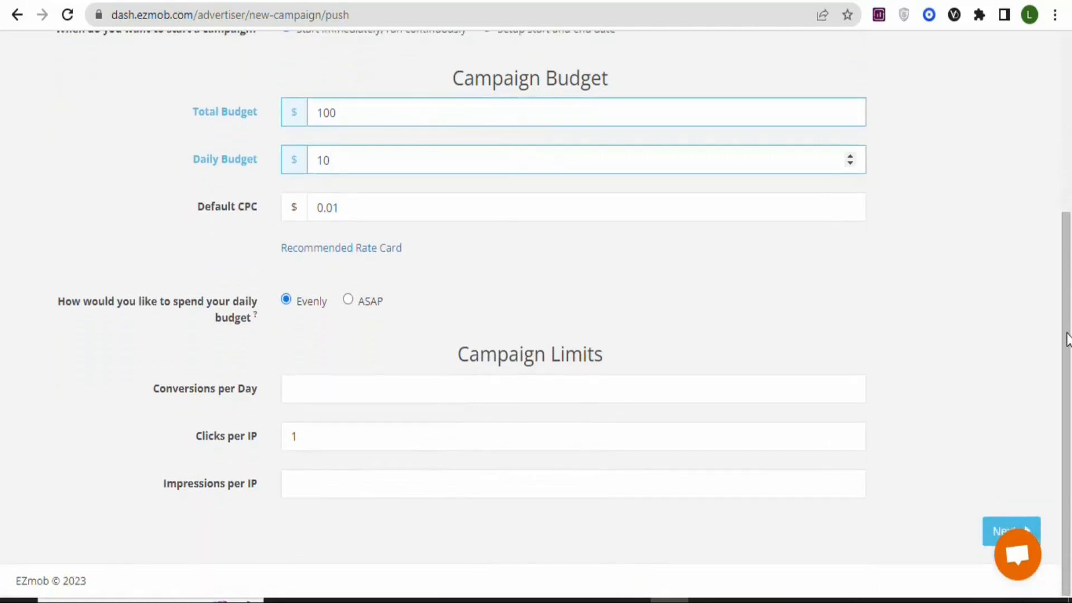
{"action": "mouse_move", "coordinate": [76, 310]}
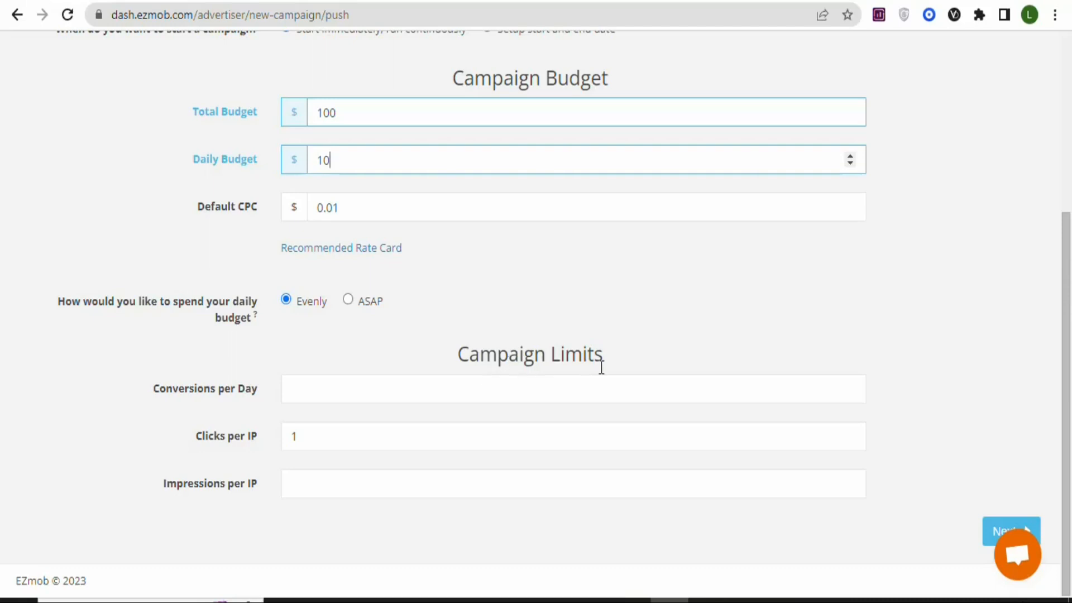
{"action": "left_click", "coordinate": [250, 393]}
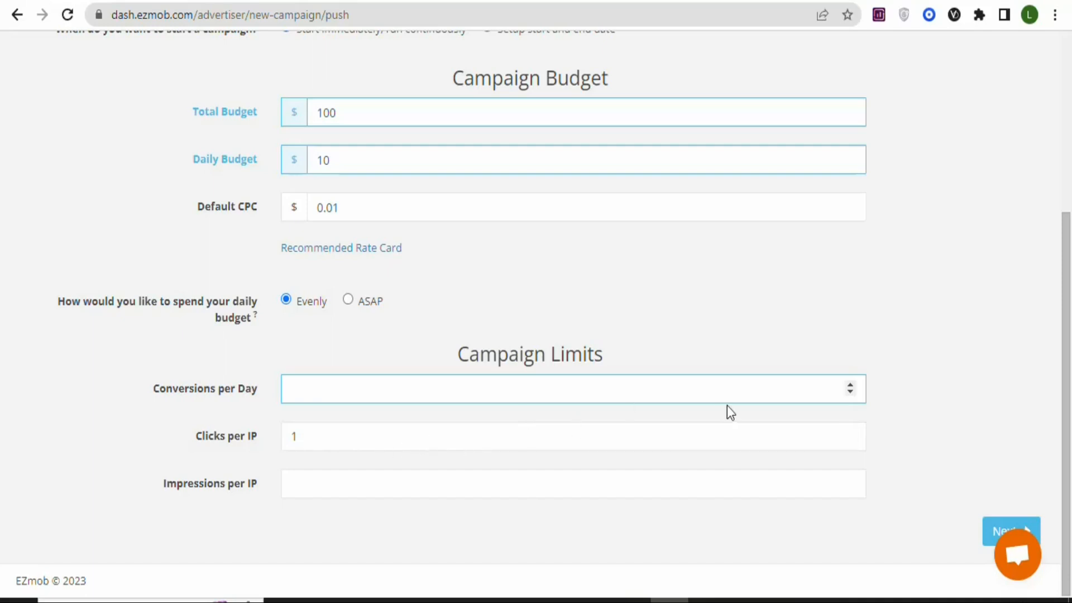
{"action": "left_click", "coordinate": [849, 384]}
{"action": "left_click", "coordinate": [849, 384]}
{"action": "left_click", "coordinate": [849, 383]}
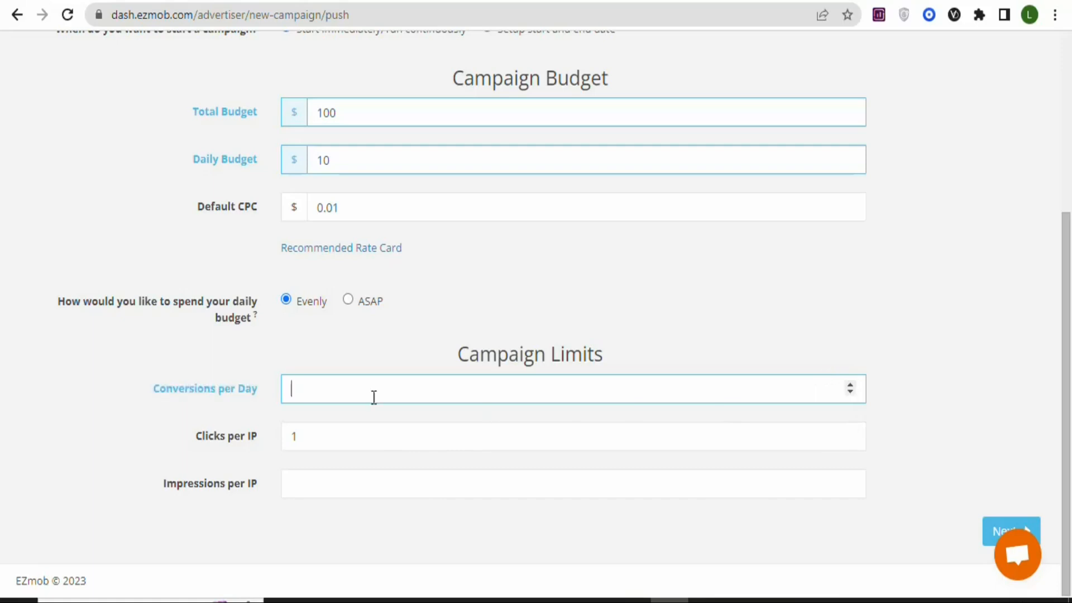
{"action": "type", "text": "200"}
{"action": "left_click", "coordinate": [301, 484]}
{"action": "type", "text": "3"}
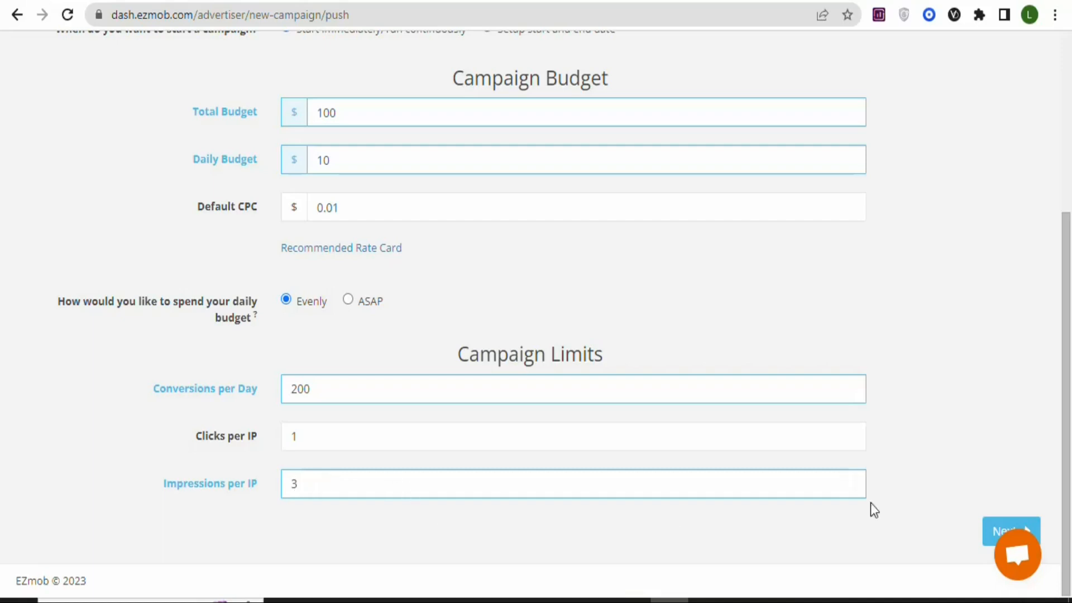
{"action": "left_click", "coordinate": [1026, 536]}
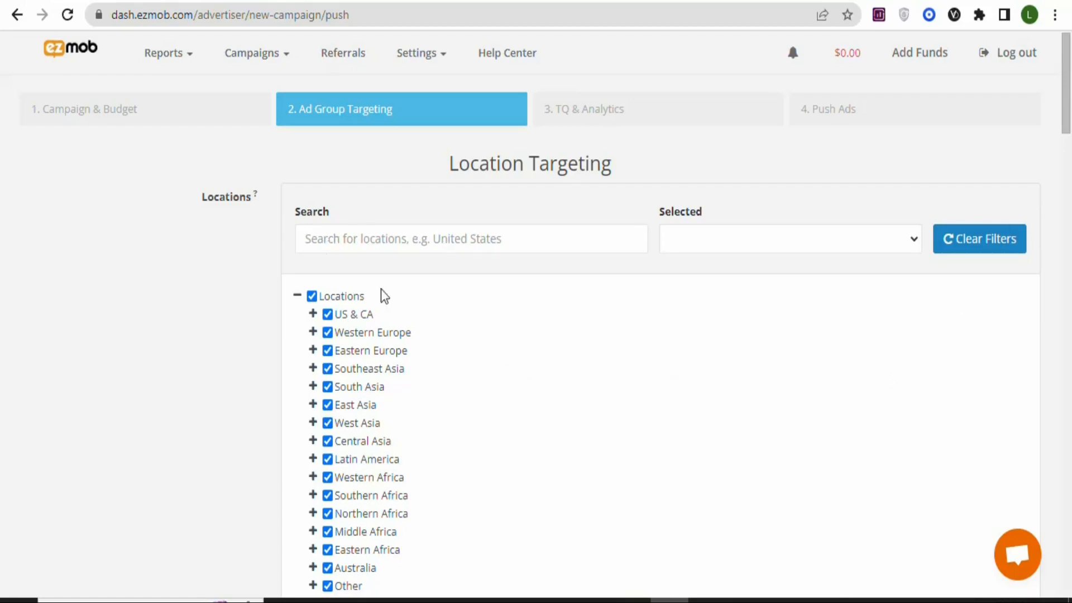
{"action": "left_click", "coordinate": [313, 458]}
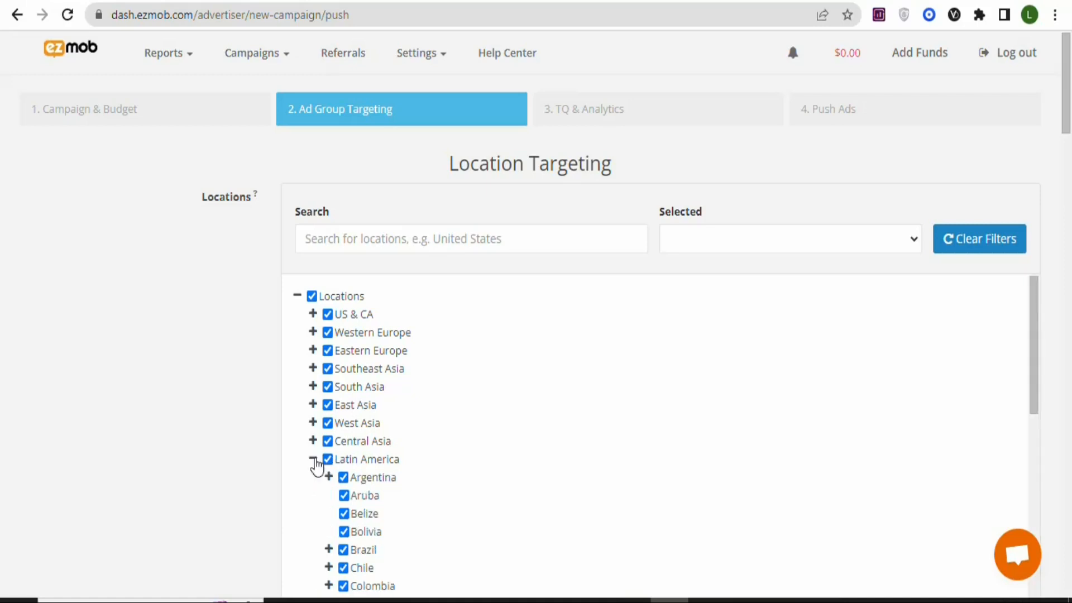
{"action": "left_click", "coordinate": [313, 462]}
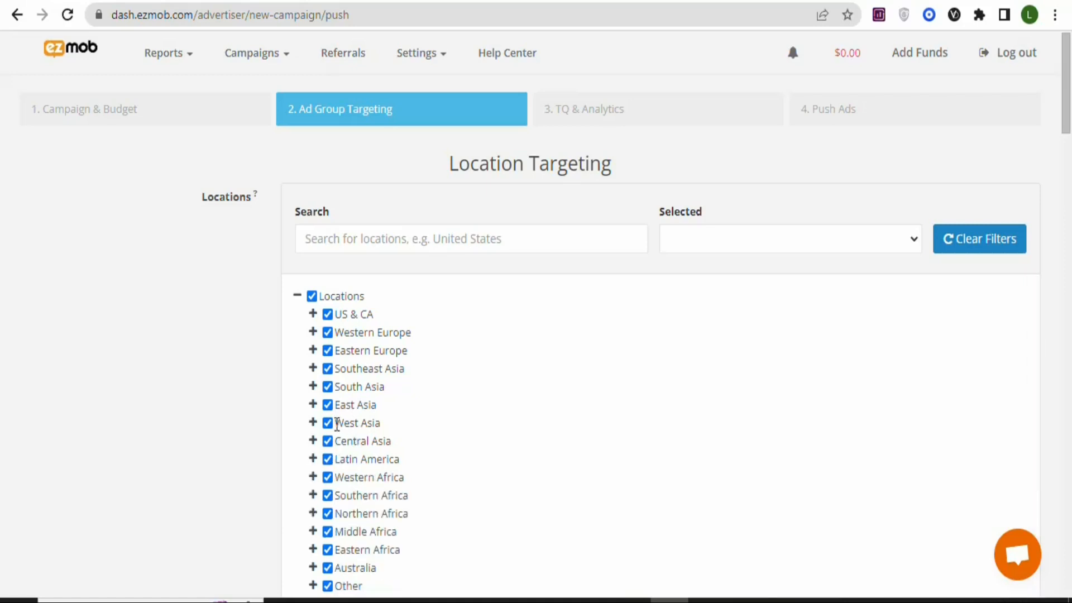
{"action": "left_click", "coordinate": [314, 387]}
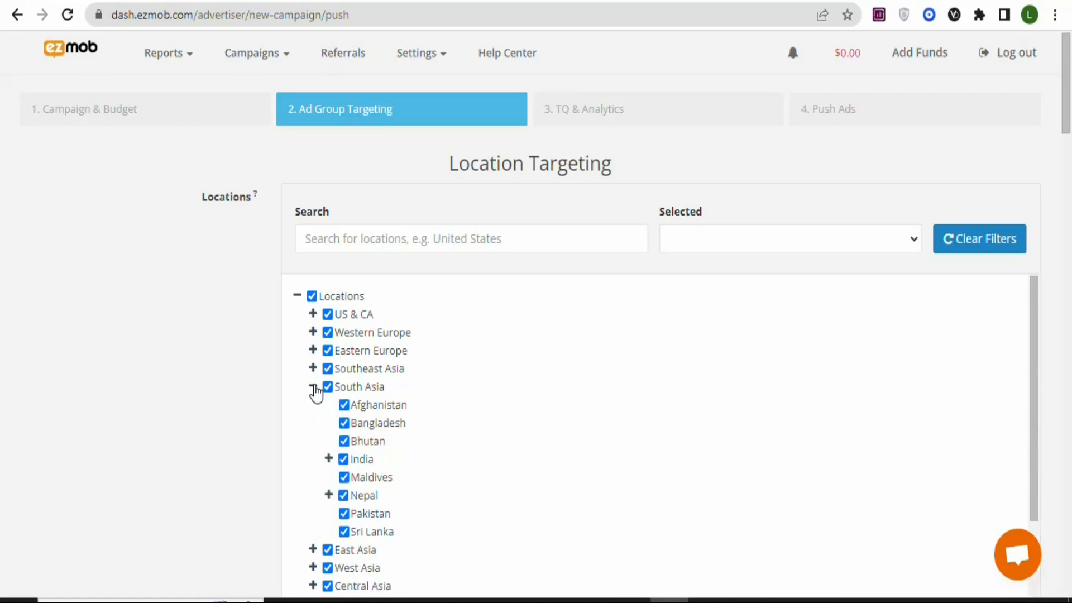
{"action": "left_click", "coordinate": [313, 386]}
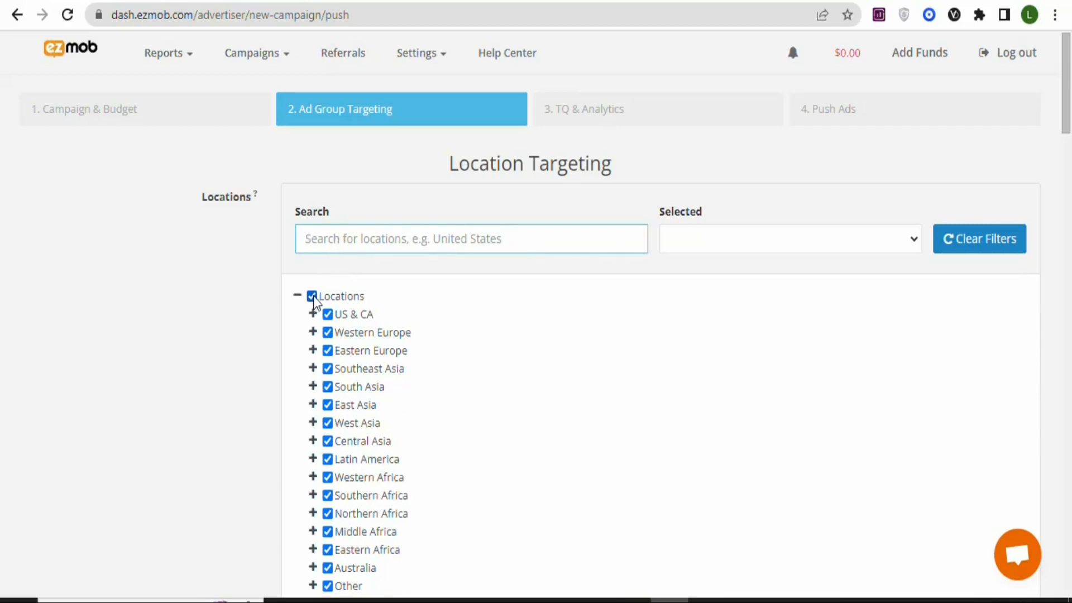
- Deselect all locations, search for "AUST", target only Australia, and filter the location list to selected entries
{"action": "left_click", "coordinate": [312, 296]}
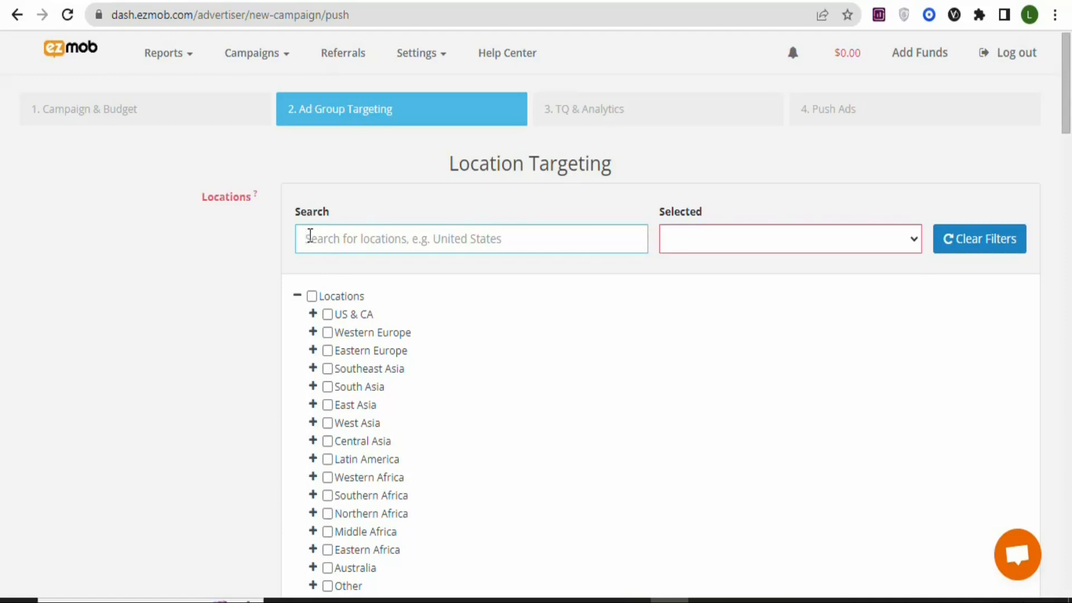
{"action": "type", "text": "AU"}
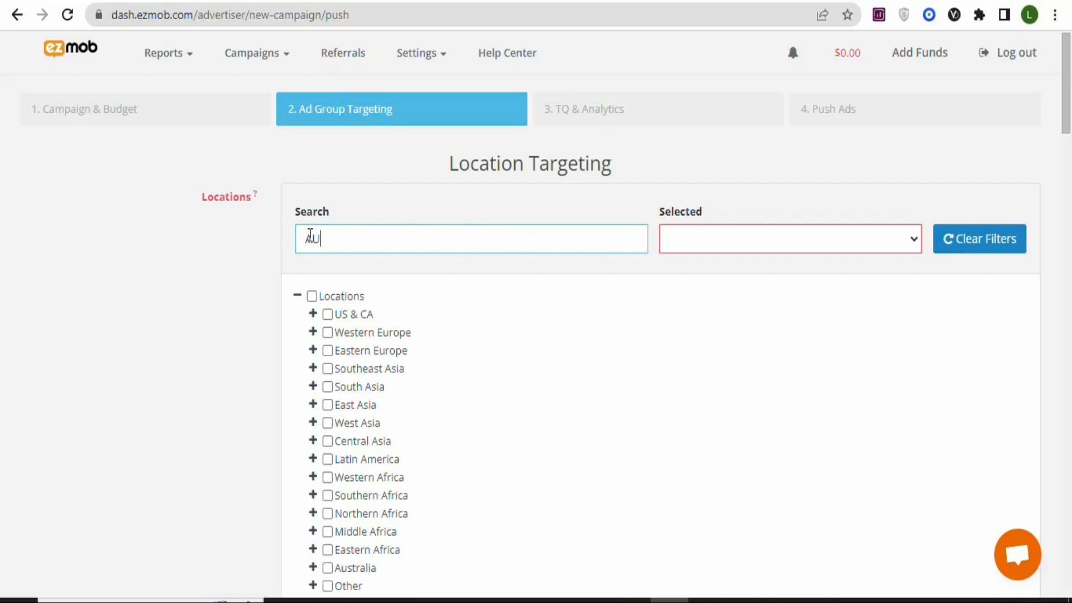
{"action": "type", "text": "ST"}
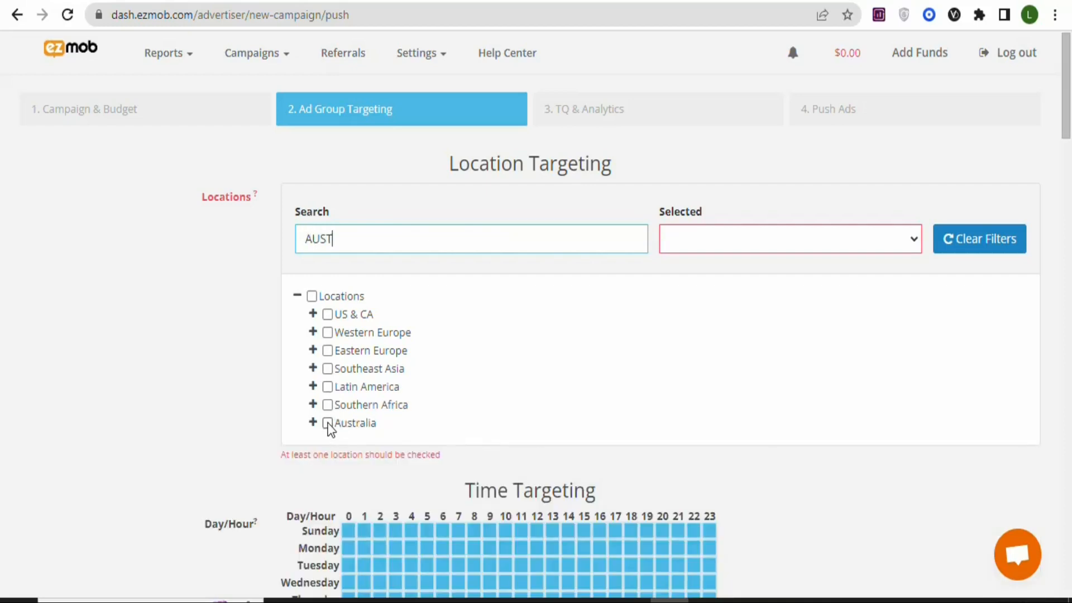
{"action": "left_click", "coordinate": [328, 423]}
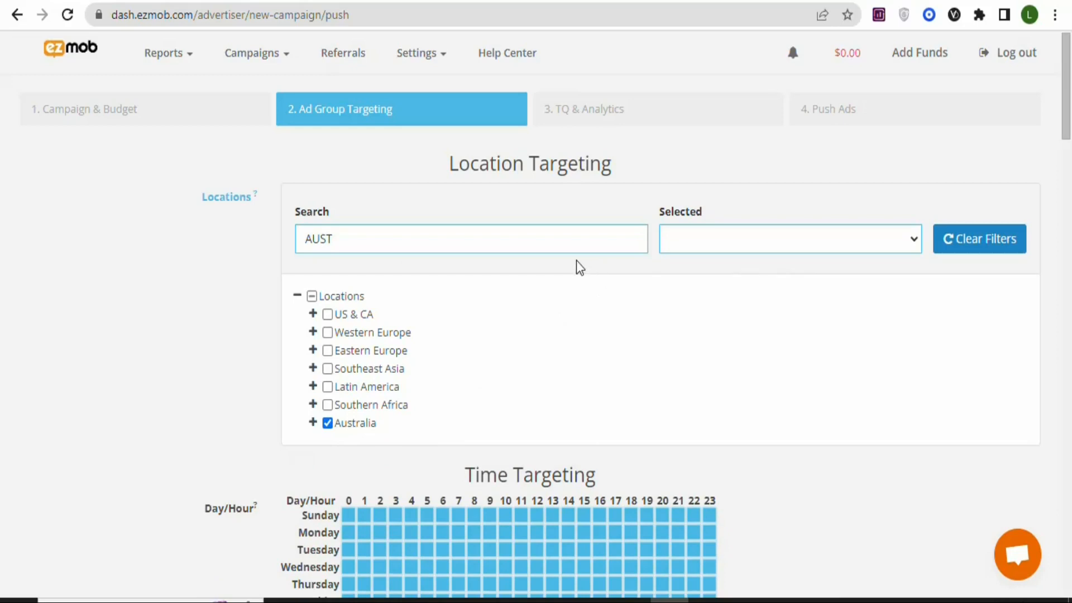
{"action": "left_click", "coordinate": [908, 240]}
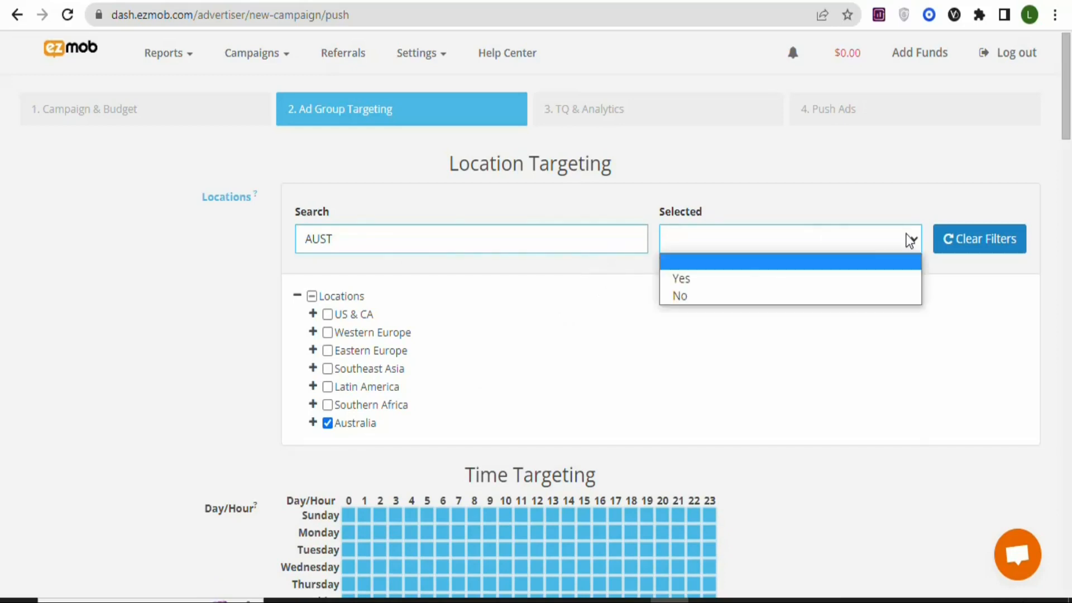
{"action": "left_click", "coordinate": [780, 279]}
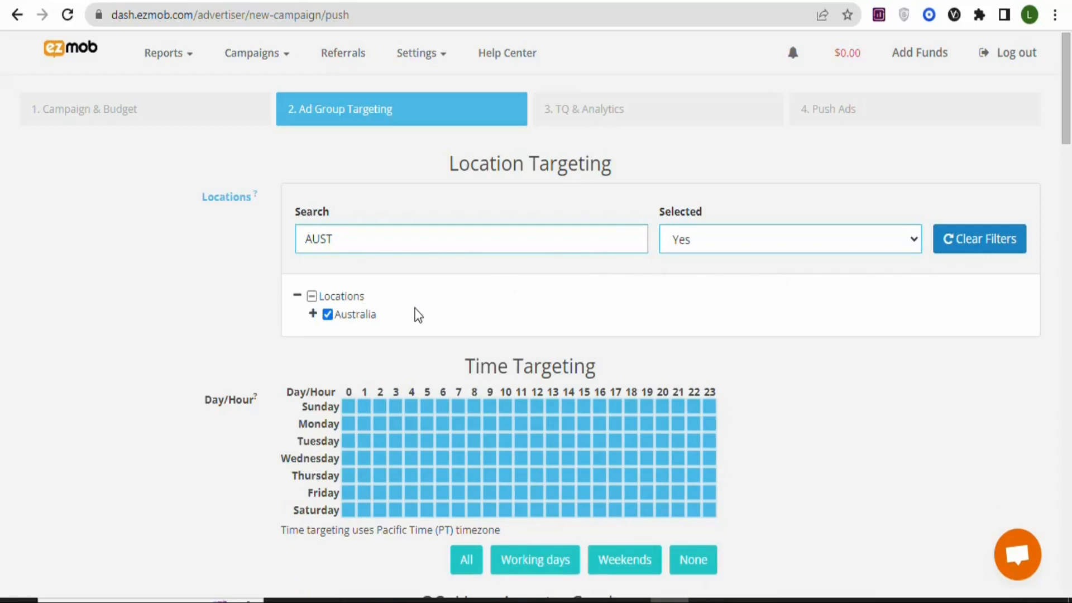
{"action": "scroll", "coordinate": [409, 266], "scroll_direction": "down", "scroll_amount": 3}
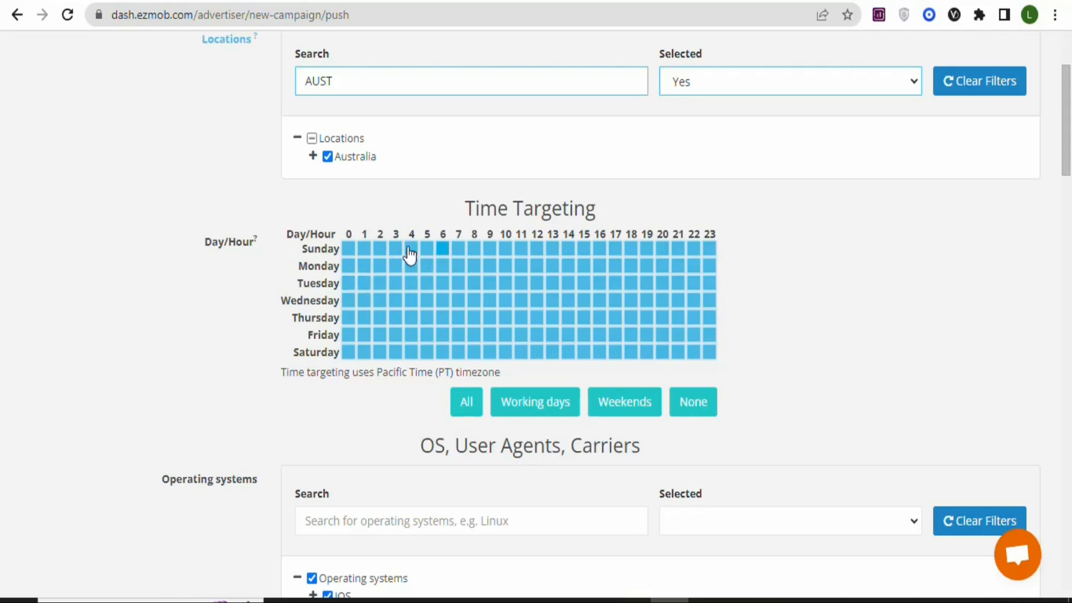
{"action": "left_click", "coordinate": [477, 250]}
{"action": "left_click", "coordinate": [476, 250]}
{"action": "left_click", "coordinate": [478, 248]}
{"action": "left_click", "coordinate": [477, 251]}
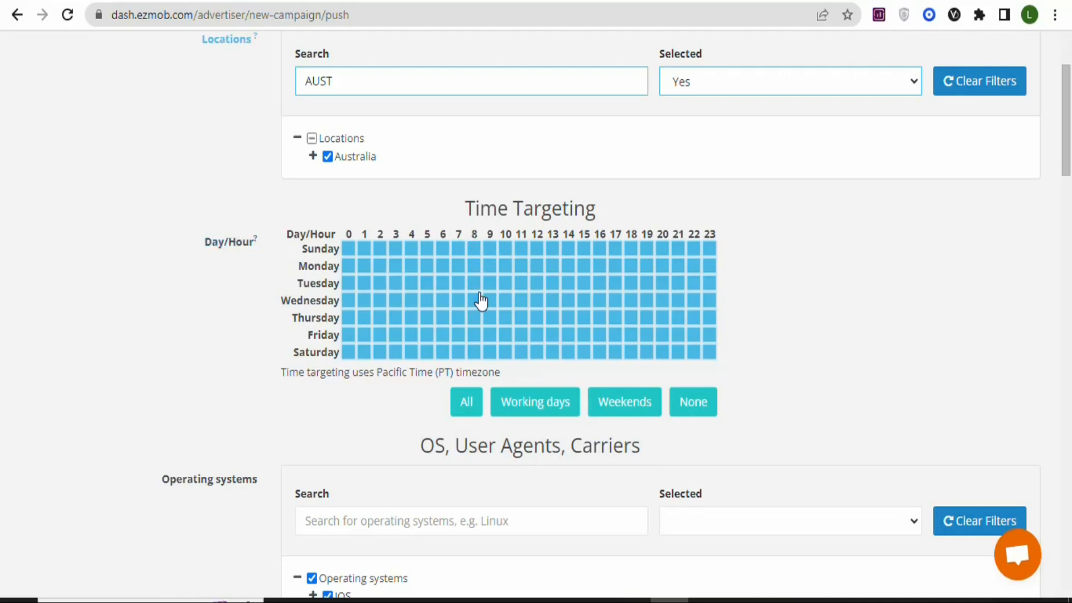
{"action": "left_click", "coordinate": [366, 269]}
{"action": "left_click", "coordinate": [367, 269]}
- Restrict the operating systems to iOS by excluding Chrome OS, Android, Windows, MacOS, Linux, Other and Unknown
{"action": "left_click_drag", "start_coordinate": [1066, 135], "coordinate": [1066, 189]}
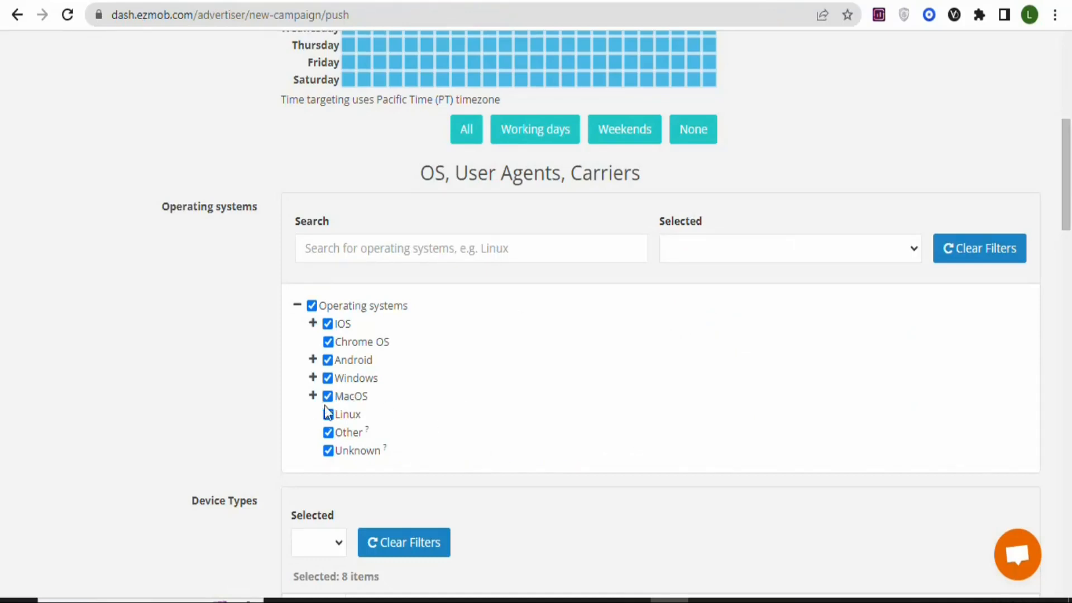
{"action": "left_click", "coordinate": [328, 361]}
{"action": "left_click", "coordinate": [330, 343]}
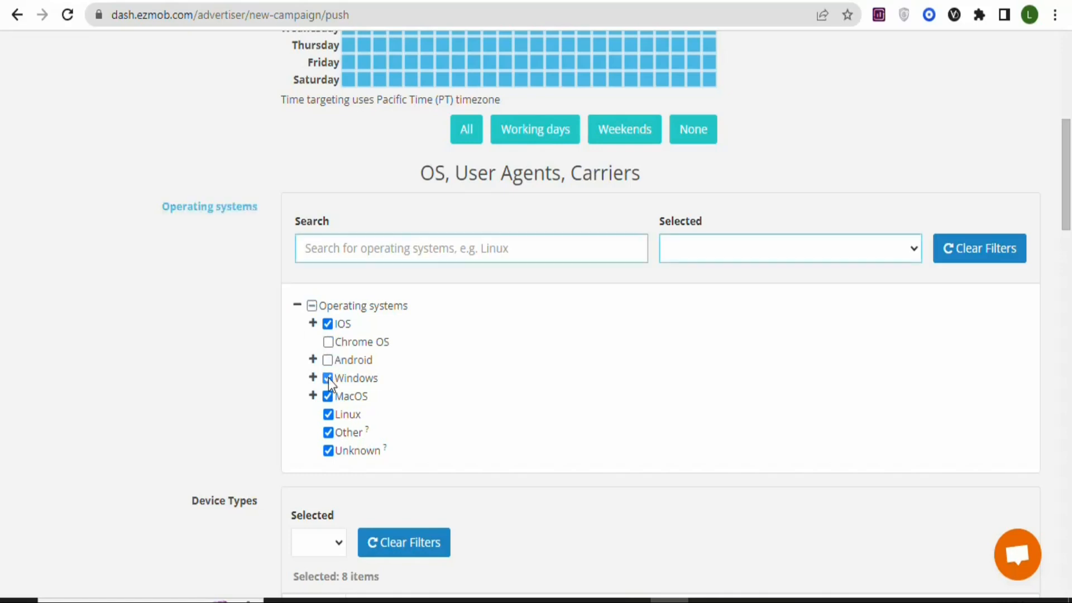
{"action": "left_click", "coordinate": [330, 414]}
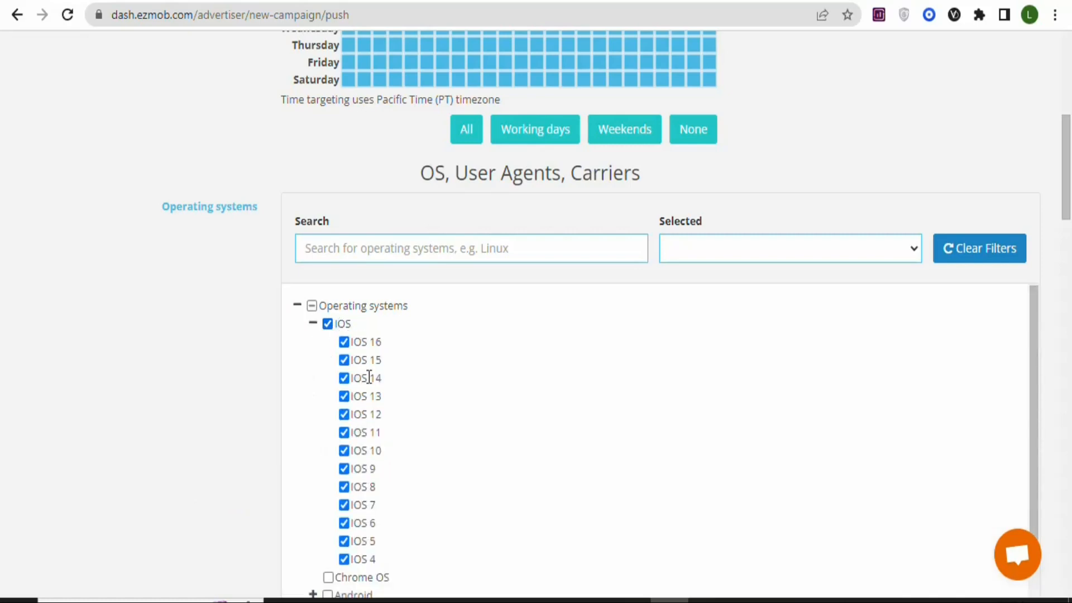
{"action": "left_click", "coordinate": [314, 324]}
- Deselect all device brands and target only Apple
{"action": "left_click_drag", "start_coordinate": [1068, 187], "coordinate": [1063, 251]}
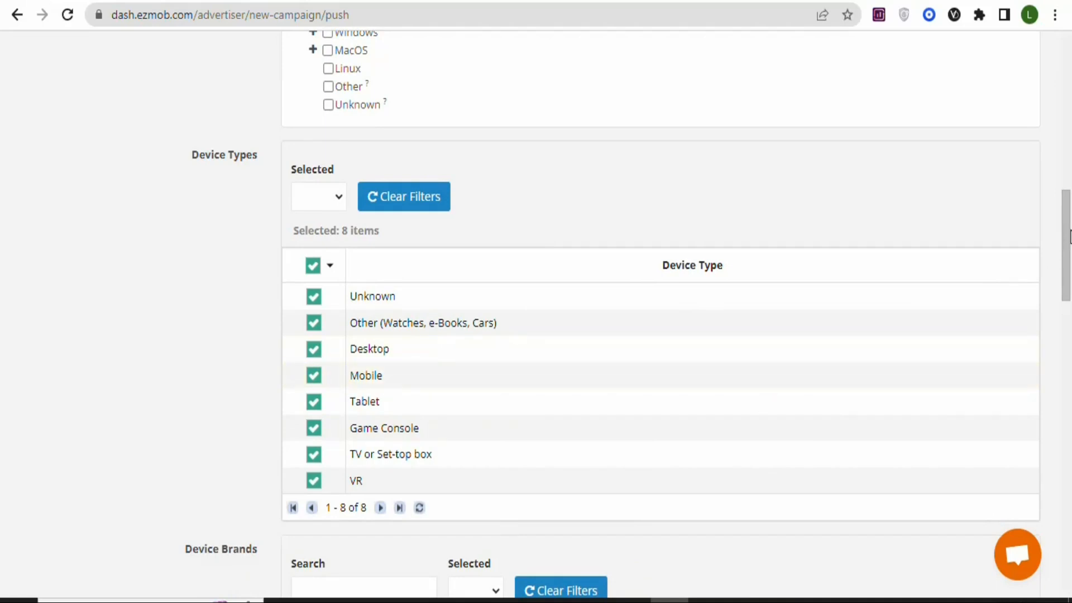
{"action": "left_click_drag", "start_coordinate": [1069, 236], "coordinate": [1070, 309]}
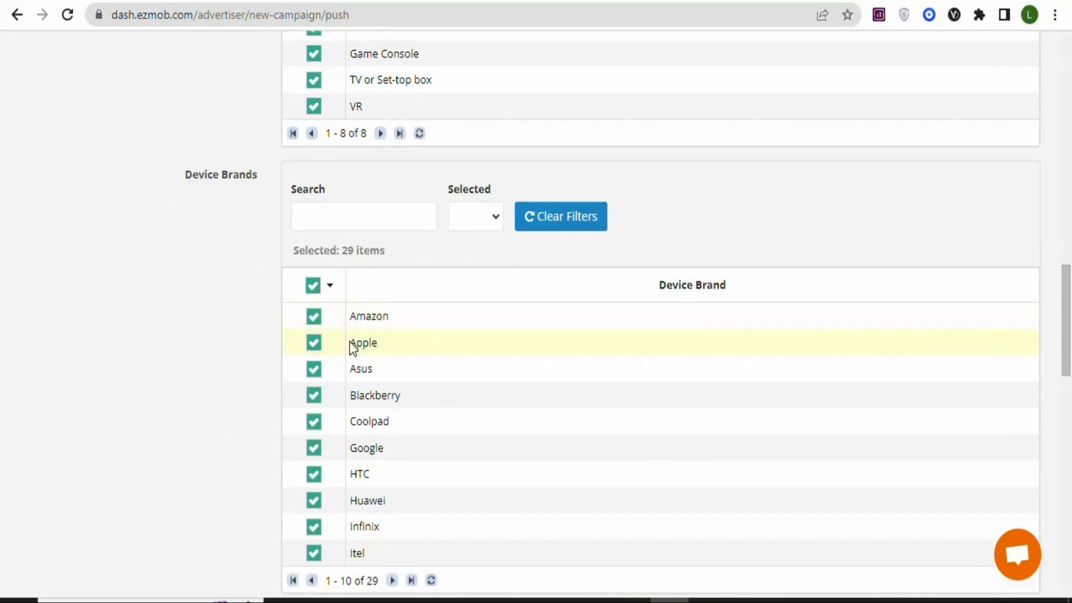
{"action": "left_click", "coordinate": [313, 286]}
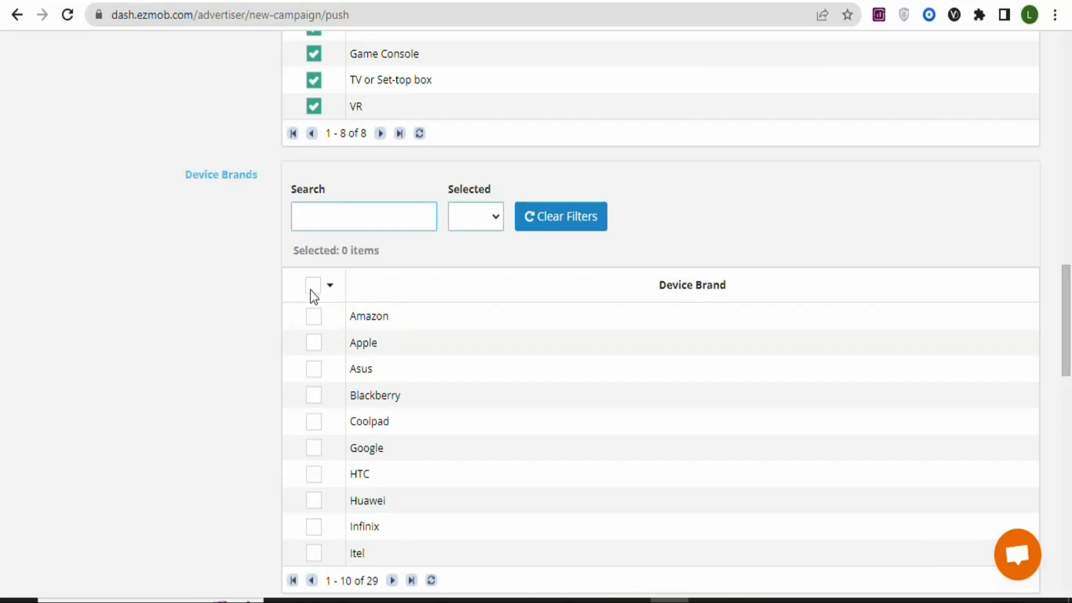
{"action": "left_click", "coordinate": [315, 345]}
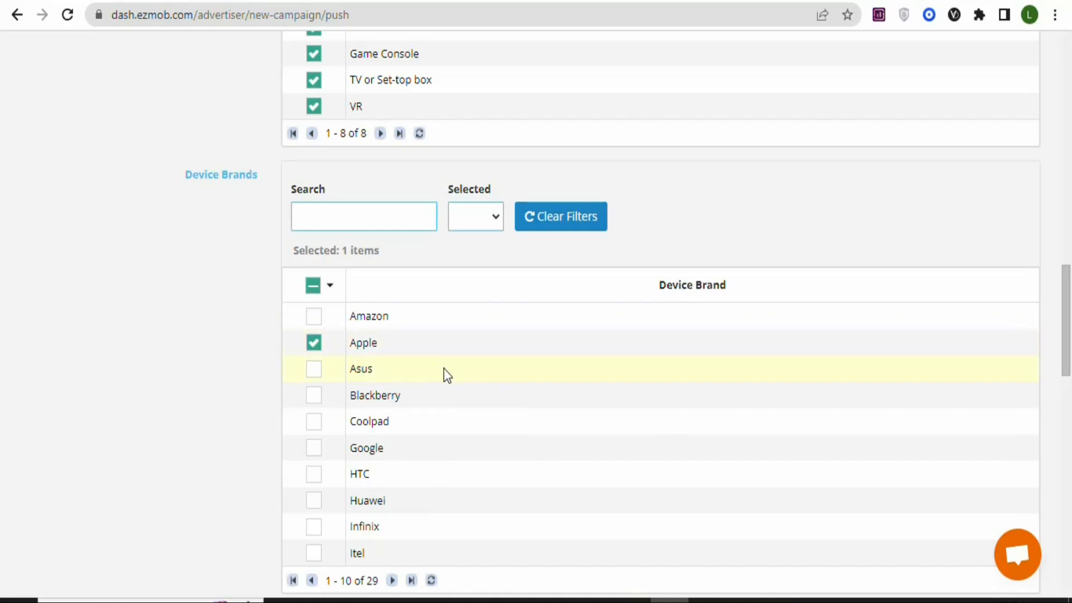
- Filter the carriers by country Australia and by selected entries
{"action": "scroll", "coordinate": [1070, 312], "scroll_direction": "down", "scroll_amount": 1}
{"action": "scroll", "coordinate": [1070, 312], "scroll_direction": "down", "scroll_amount": 6}
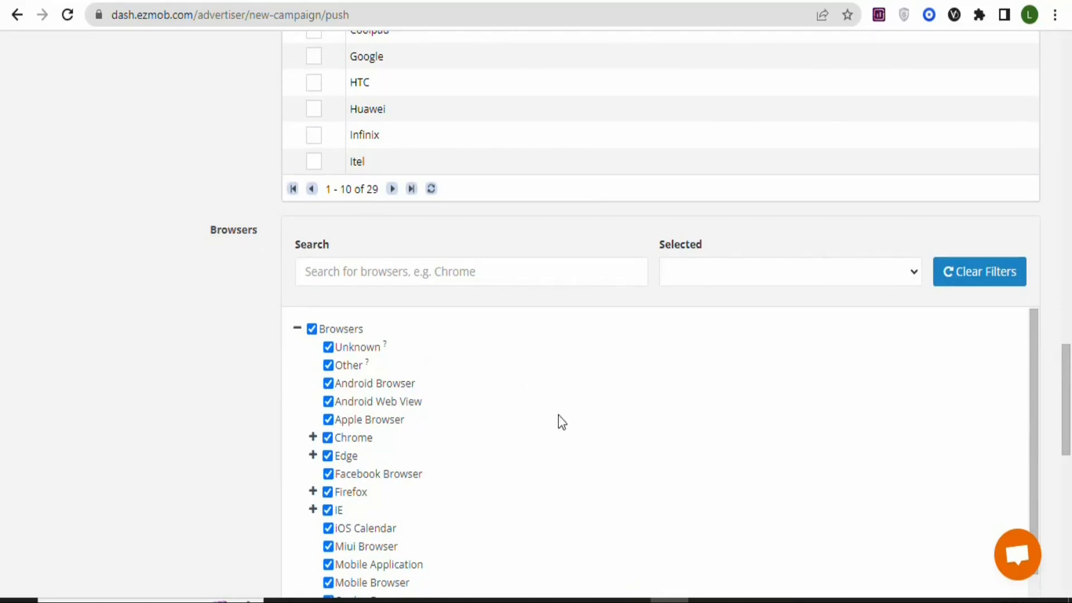
{"action": "left_click_drag", "start_coordinate": [1067, 367], "coordinate": [1070, 469]}
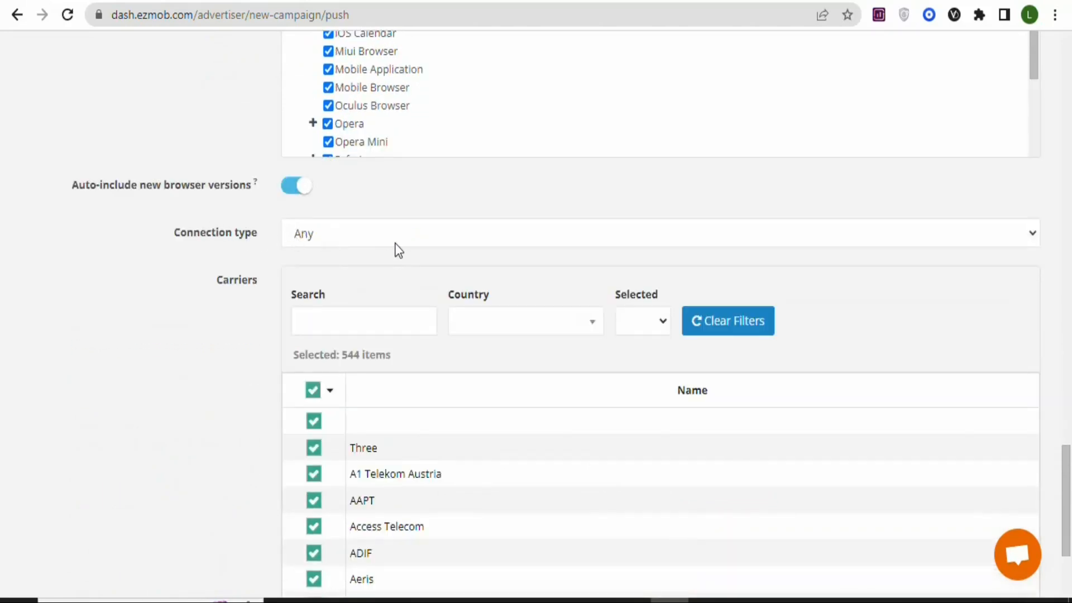
{"action": "left_click", "coordinate": [563, 320]}
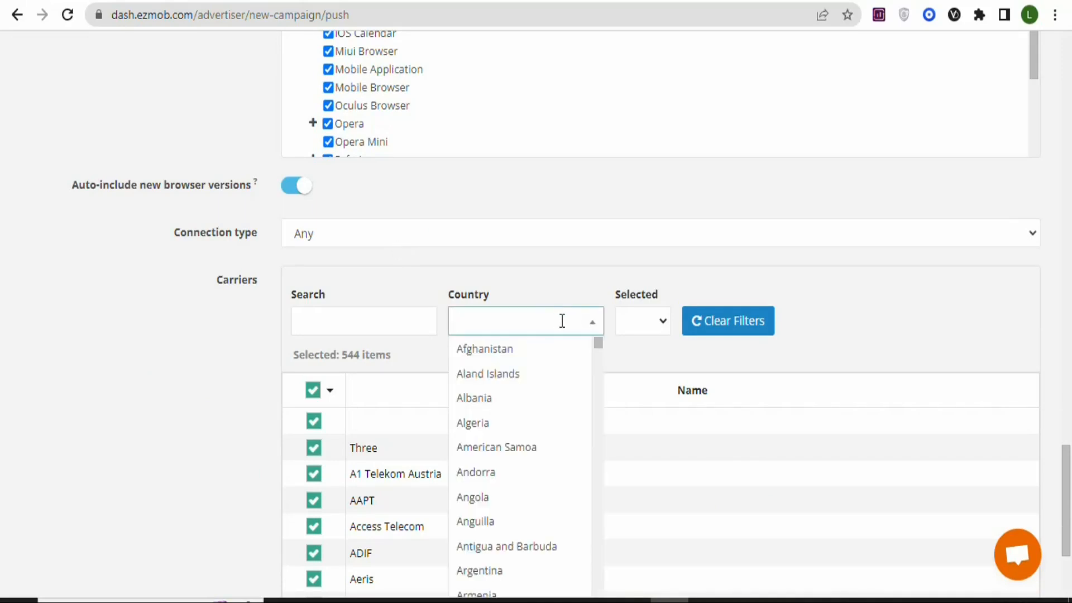
{"action": "left_click", "coordinate": [350, 326]}
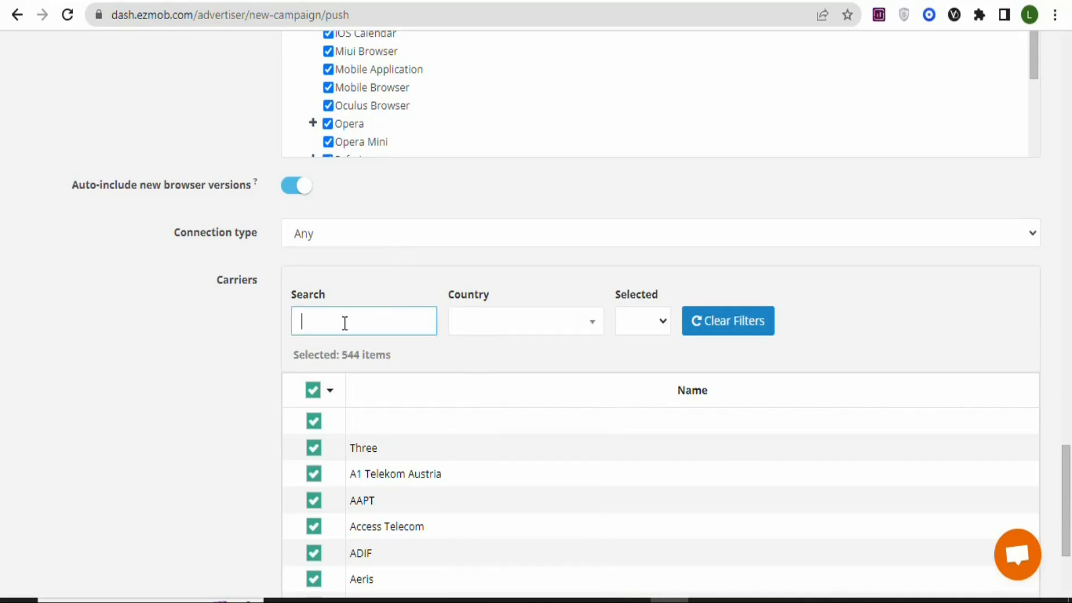
{"action": "scroll", "coordinate": [1068, 463], "scroll_direction": "down", "scroll_amount": 2}
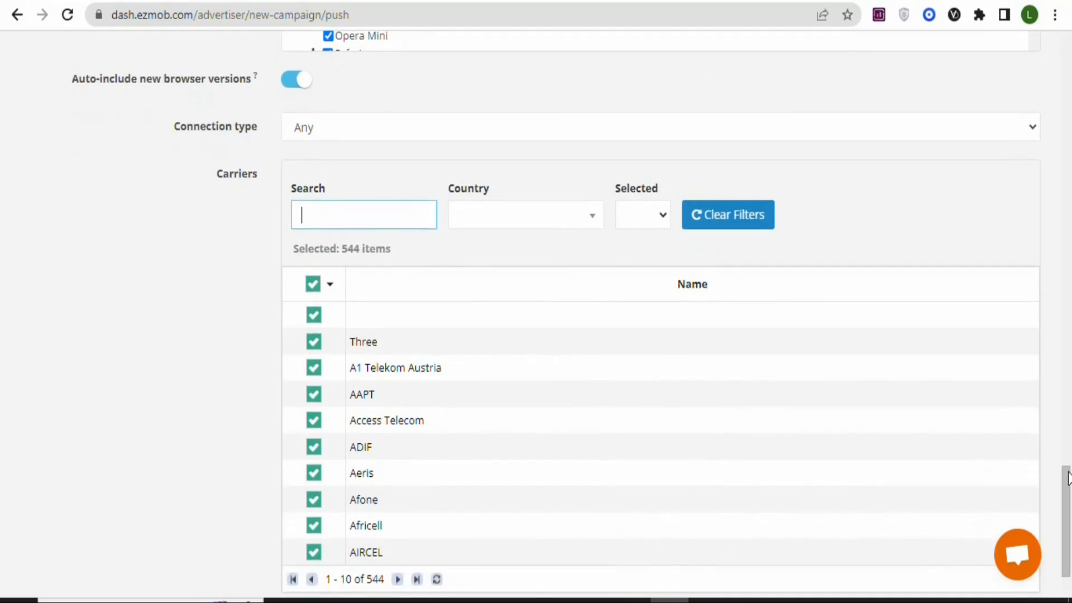
{"action": "left_click", "coordinate": [553, 225]}
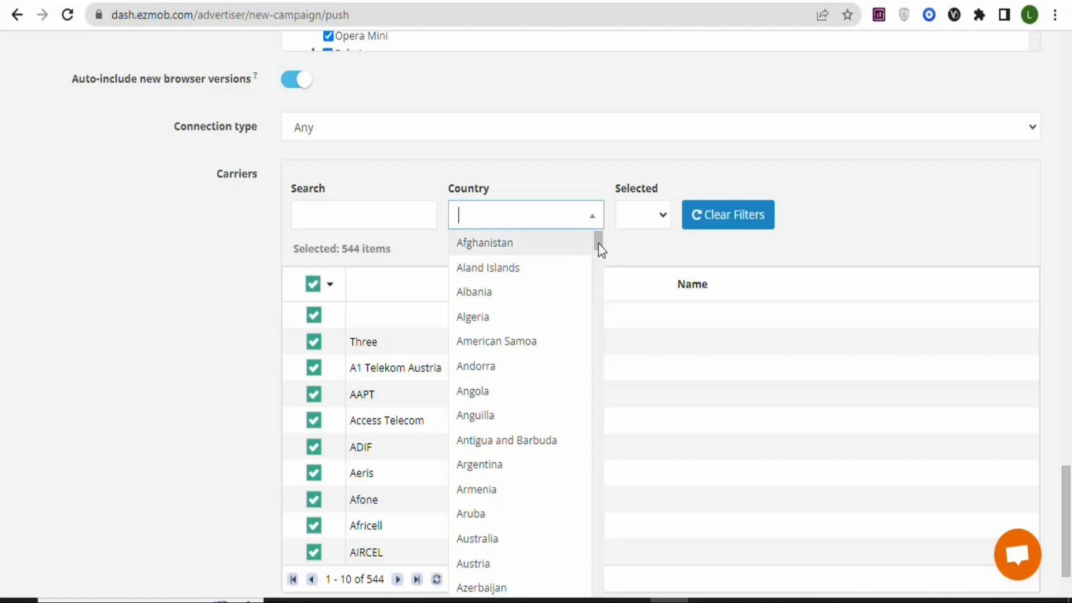
{"action": "scroll", "coordinate": [601, 253], "scroll_direction": "down", "scroll_amount": 3}
{"action": "scroll", "coordinate": [601, 253], "scroll_direction": "up", "scroll_amount": 2}
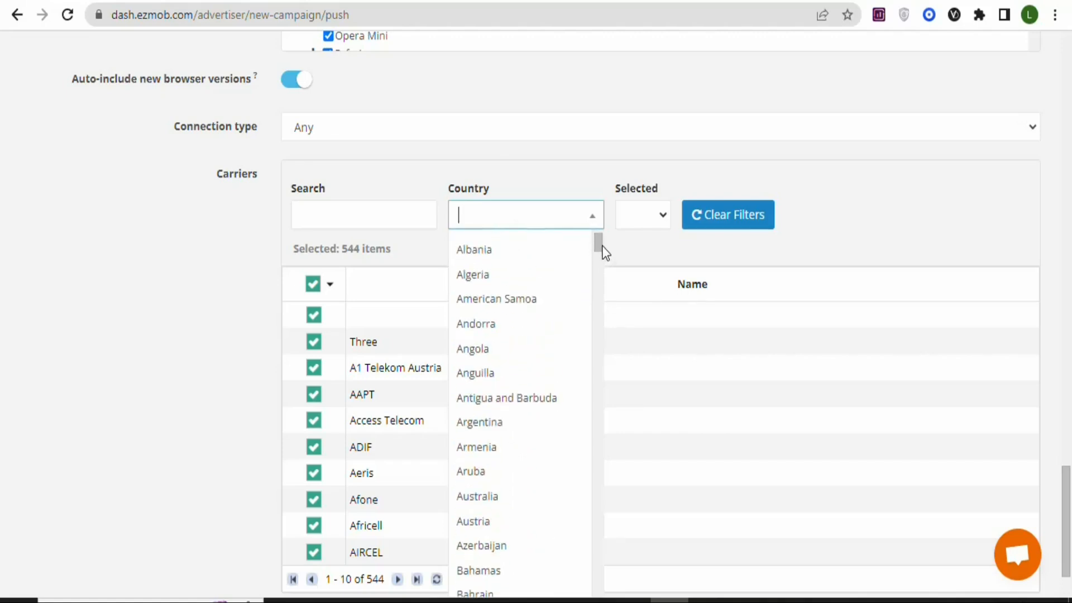
{"action": "scroll", "coordinate": [602, 247], "scroll_direction": "down", "scroll_amount": 1}
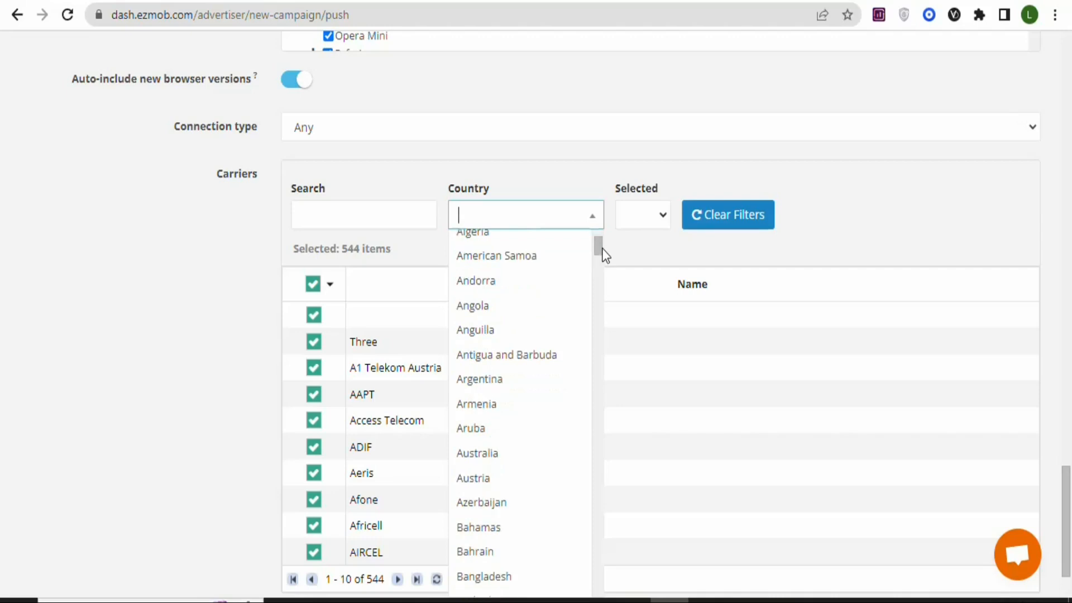
{"action": "left_click", "coordinate": [472, 456]}
{"action": "left_click", "coordinate": [660, 218]}
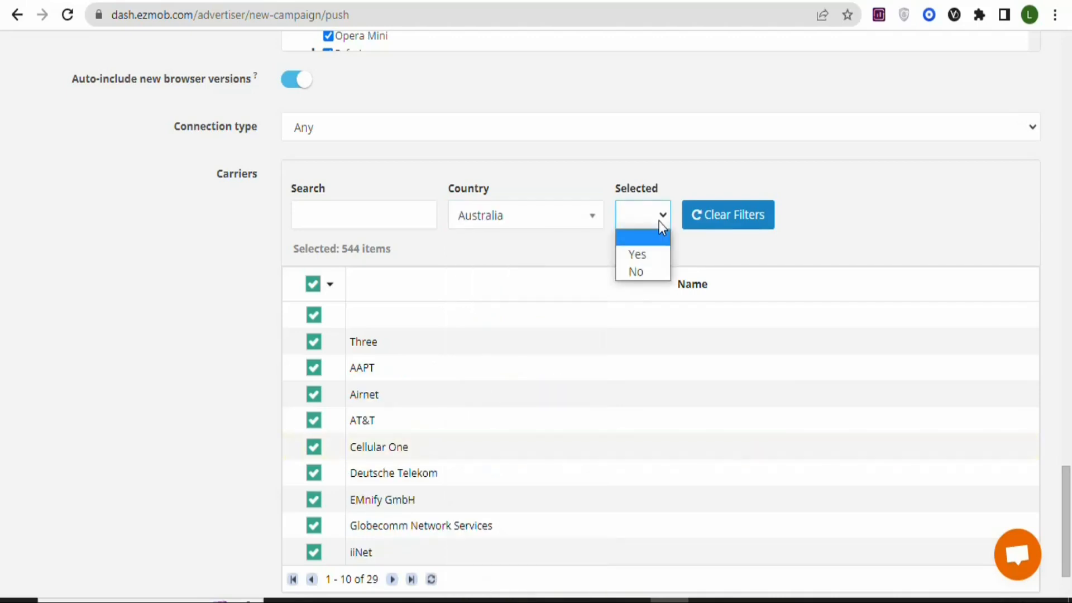
{"action": "left_click", "coordinate": [637, 255]}
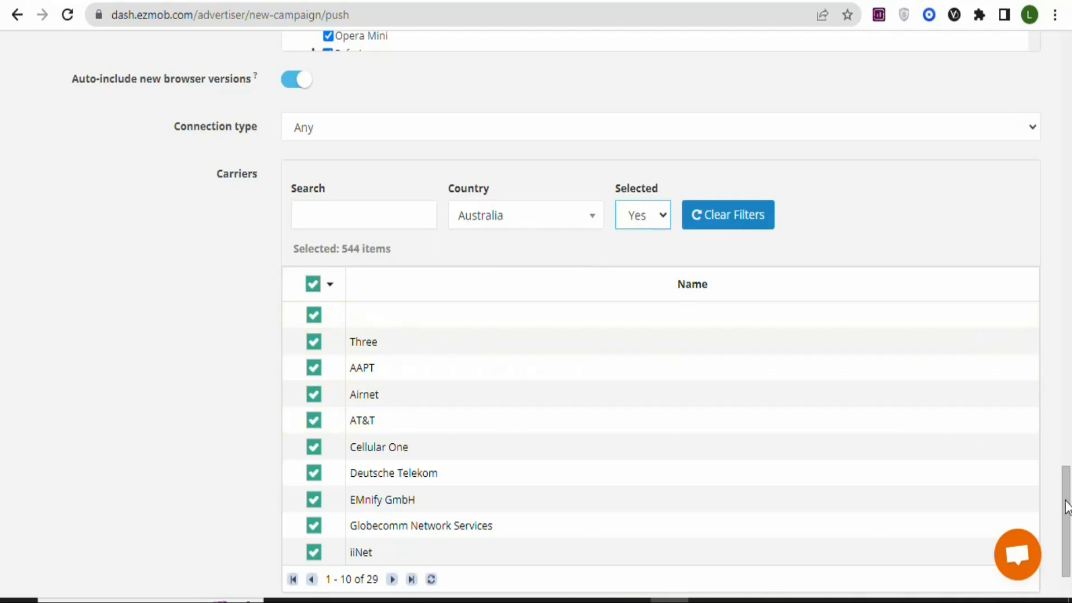
- Finish the ad group targeting and continue through TQ & Analytics without changes to the Push Ads stage
{"action": "scroll", "coordinate": [1064, 525], "scroll_direction": "down", "scroll_amount": 2}
{"action": "left_click", "coordinate": [1013, 531]}
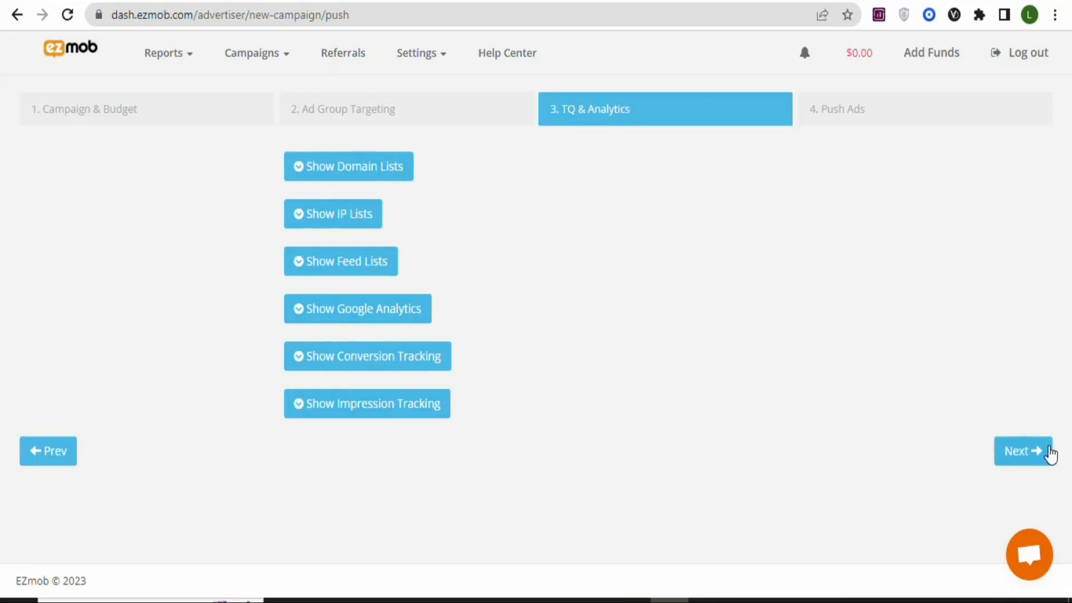
{"action": "left_click", "coordinate": [1034, 461]}
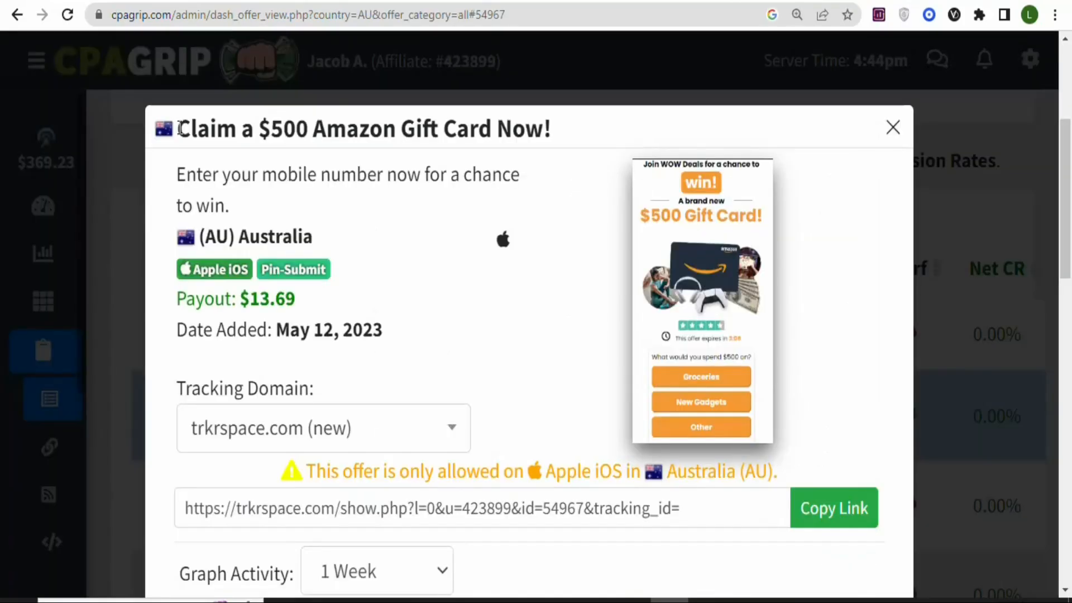
- Copy the offer title "Claim a $500 Amazon Gift Card Now!" from CPAGrip into the title of a new EZmob push ad
{"action": "left_click_drag", "start_coordinate": [180, 128], "coordinate": [589, 137]}
{"action": "right_click", "coordinate": [484, 144]}
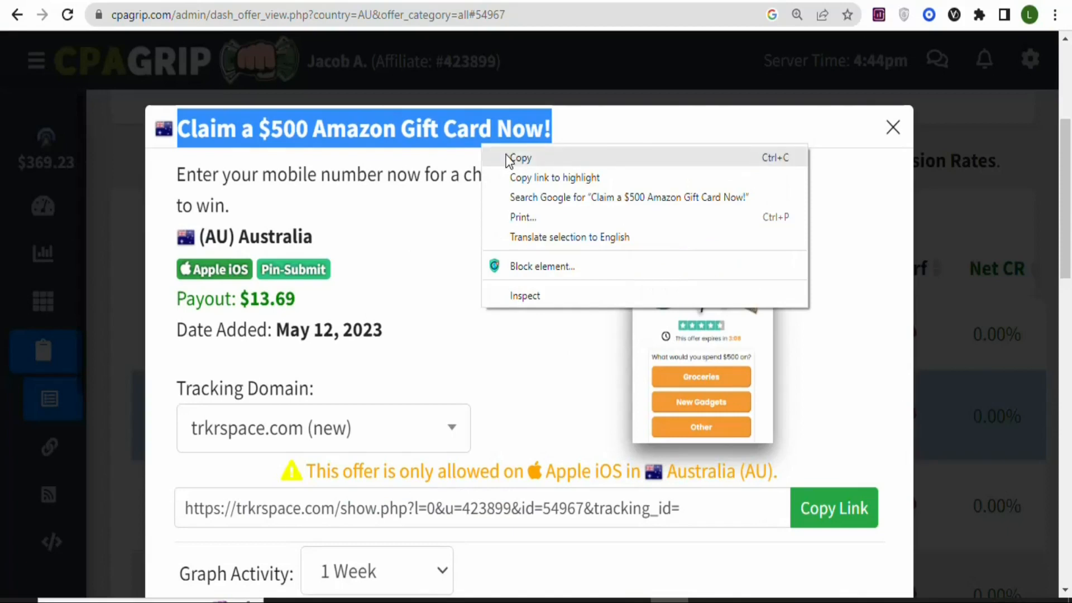
{"action": "left_click", "coordinate": [510, 158]}
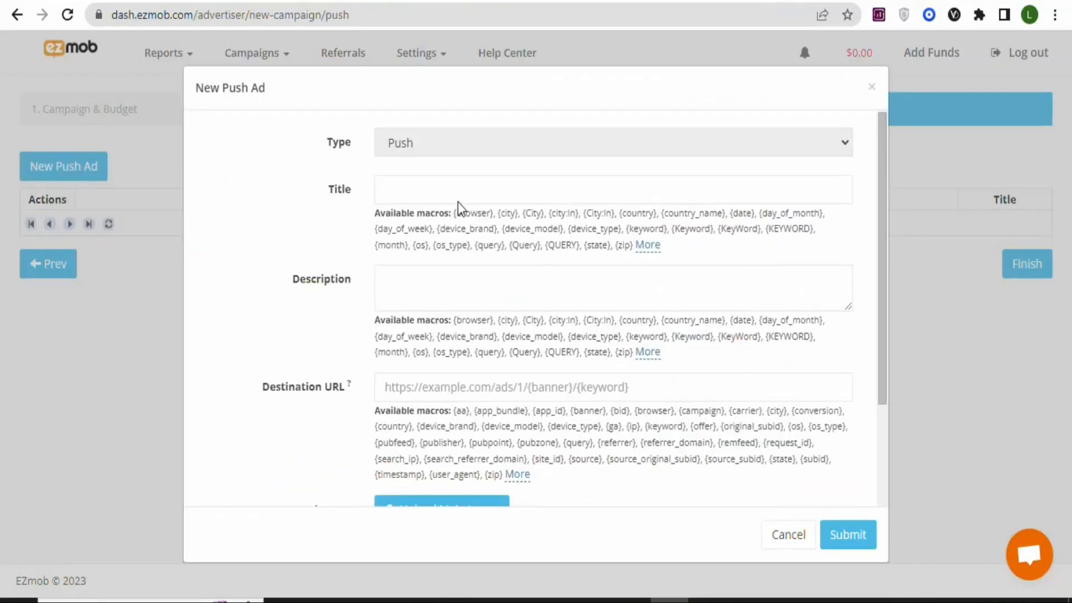
{"action": "left_click", "coordinate": [467, 191]}
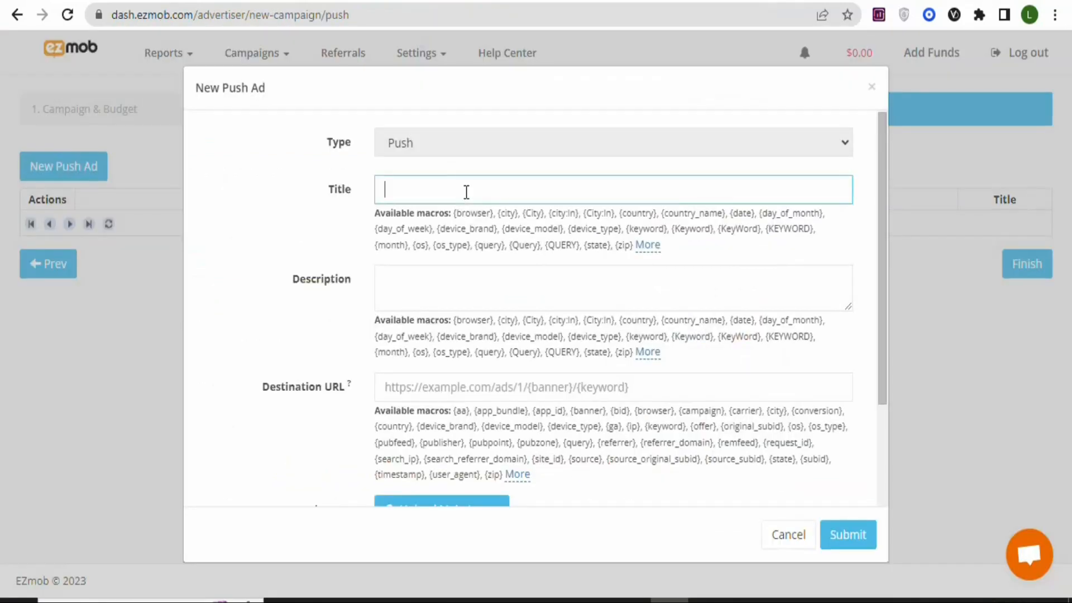
{"action": "key", "text": "ctrl+v"}
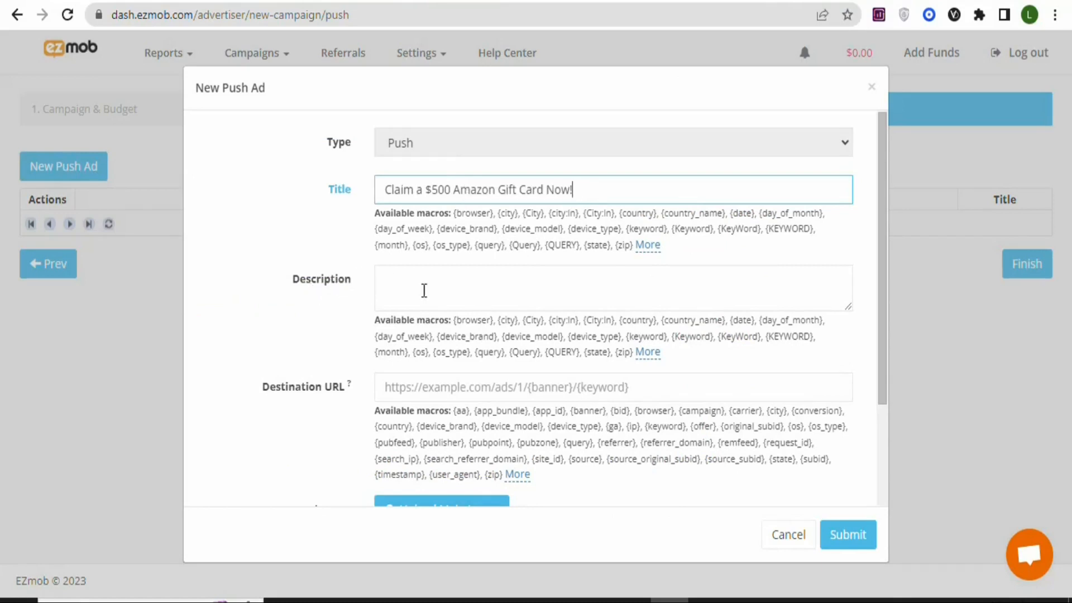
- Copy the CPAGrip offer text "Enter your mobile number now for a chance to win." into the EZmob push ad's description
{"action": "left_click", "coordinate": [731, 1]}
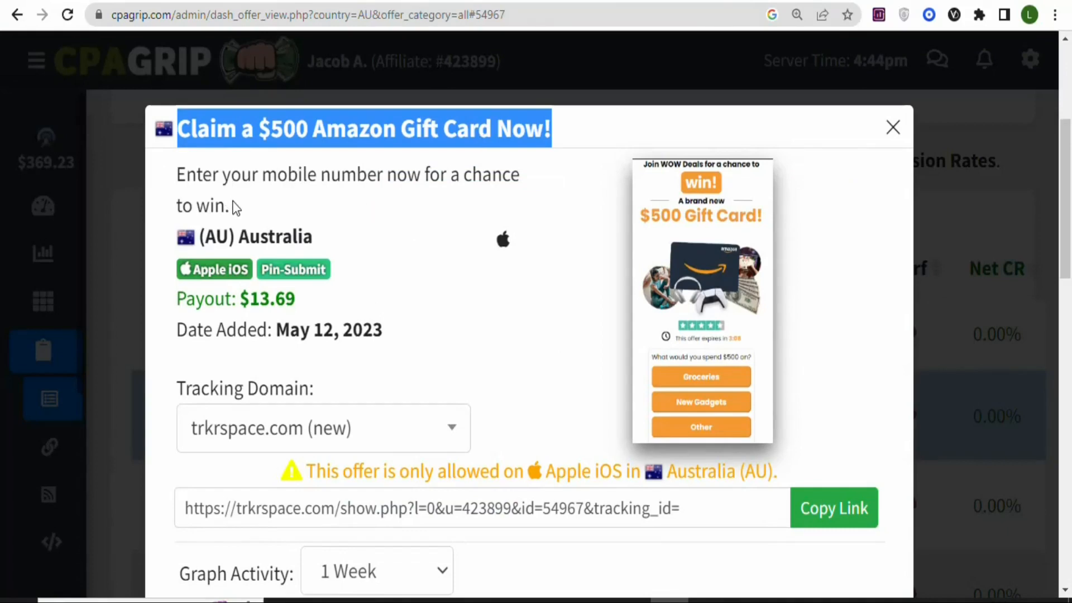
{"action": "left_click_drag", "start_coordinate": [232, 205], "coordinate": [180, 176]}
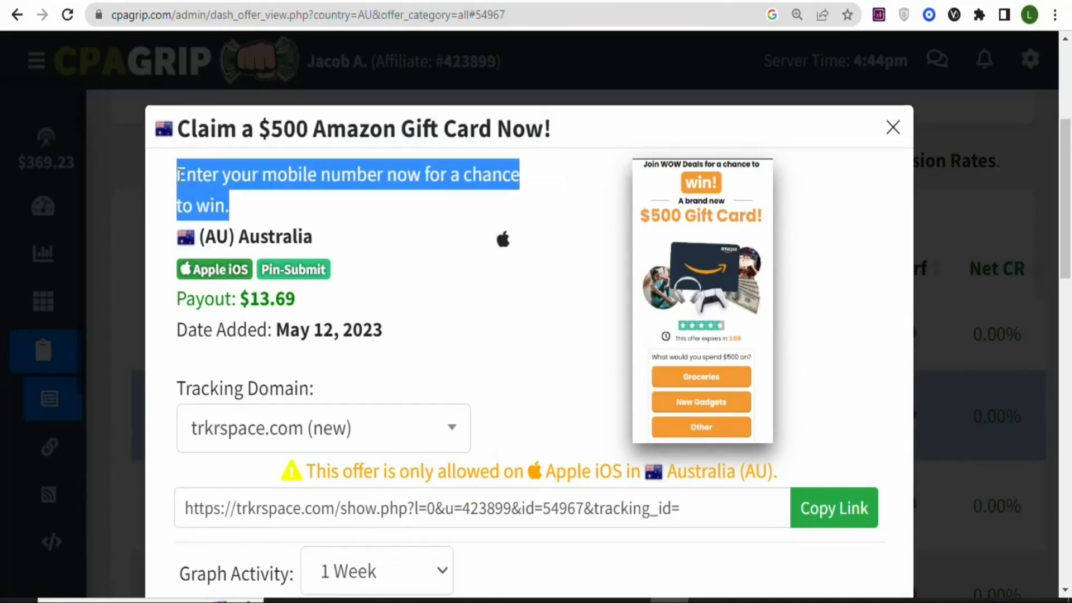
{"action": "right_click", "coordinate": [180, 175]}
{"action": "left_click", "coordinate": [215, 187]}
{"action": "left_click", "coordinate": [631, 1]}
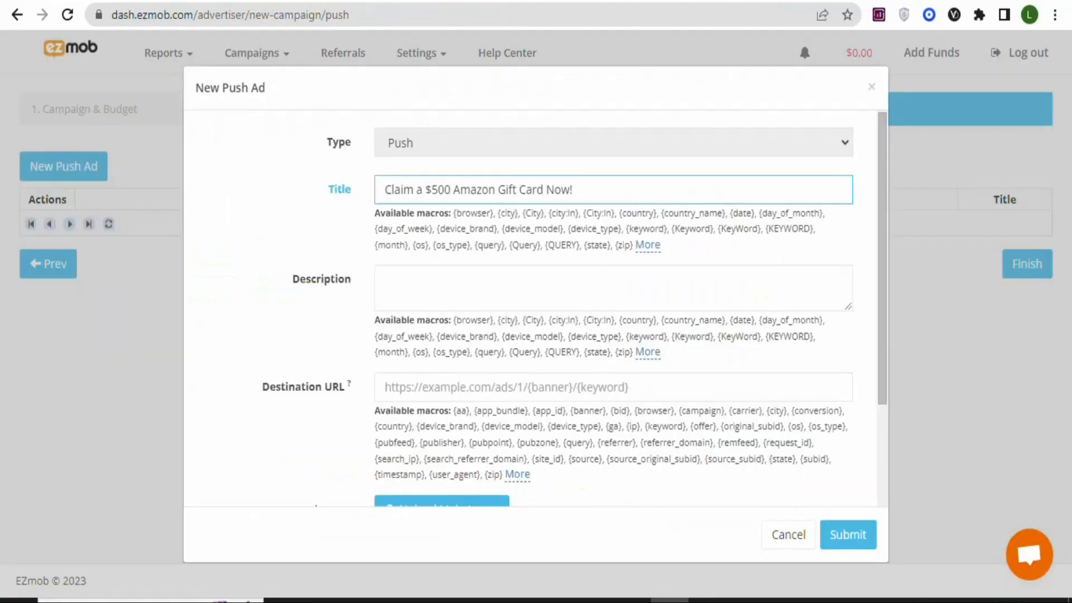
{"action": "left_click", "coordinate": [431, 287]}
{"action": "key", "text": "ctrl+v"}
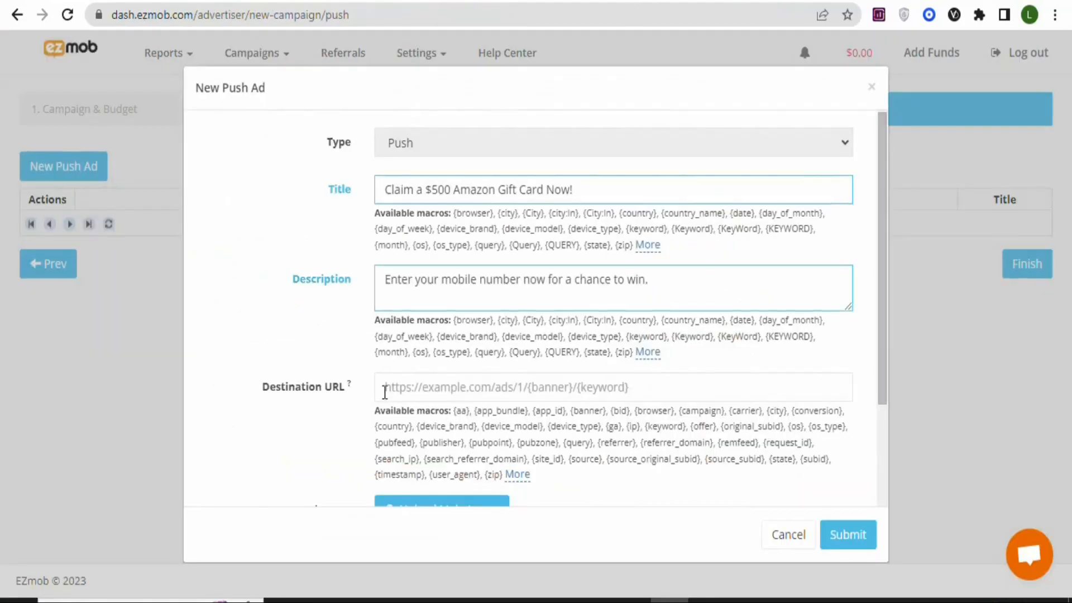
- Copy the gift card offer's tracking link from CPAGrip and return to the EZmob push ad form
{"action": "mouse_move", "coordinate": [333, 398]}
{"action": "left_click", "coordinate": [780, 4]}
{"action": "left_click", "coordinate": [634, 176]}
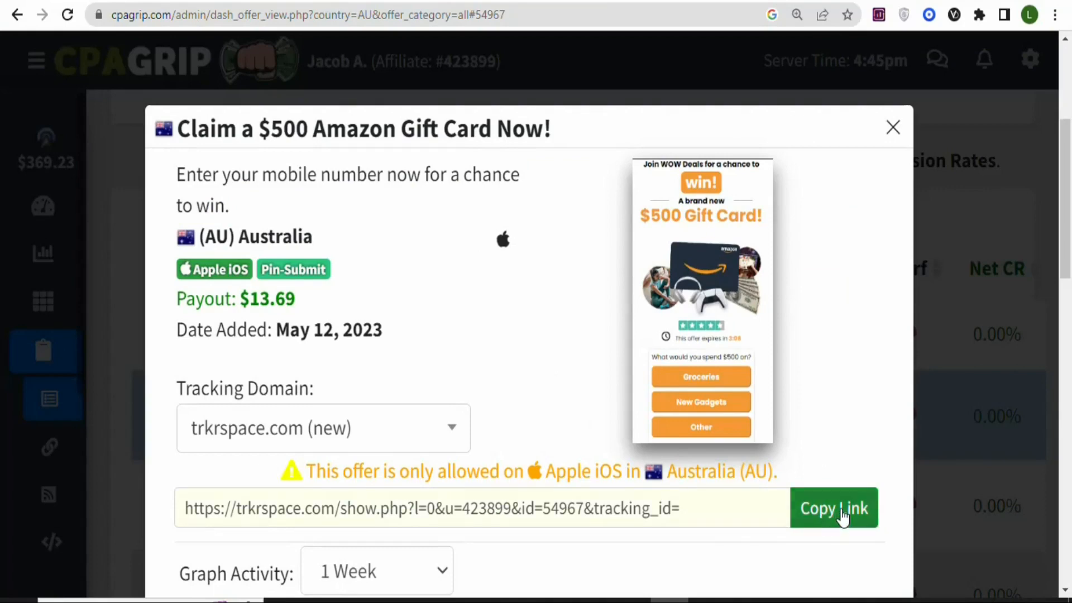
{"action": "left_click", "coordinate": [843, 516]}
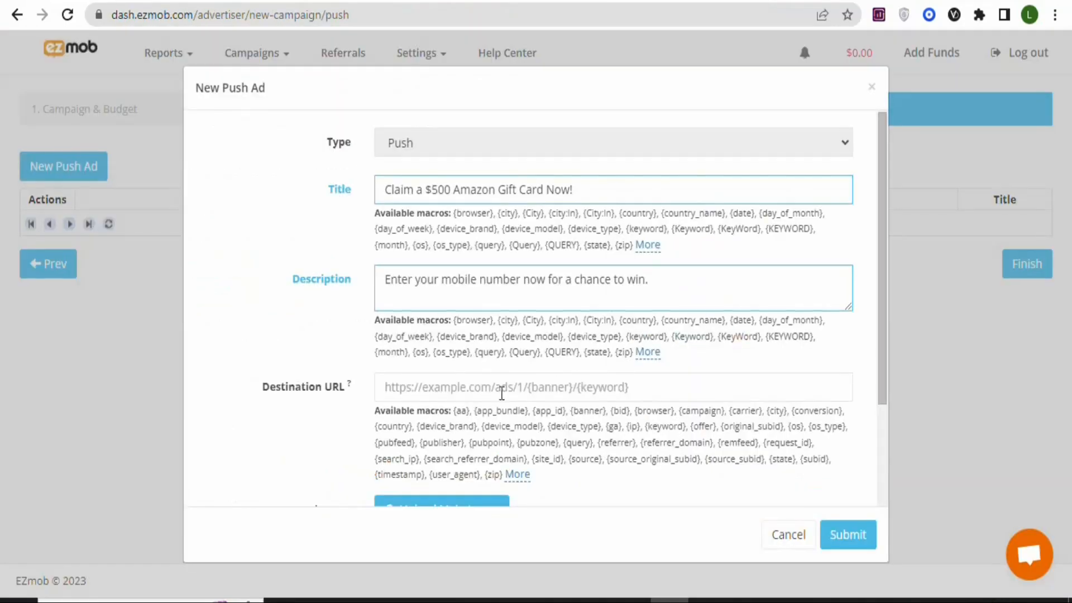
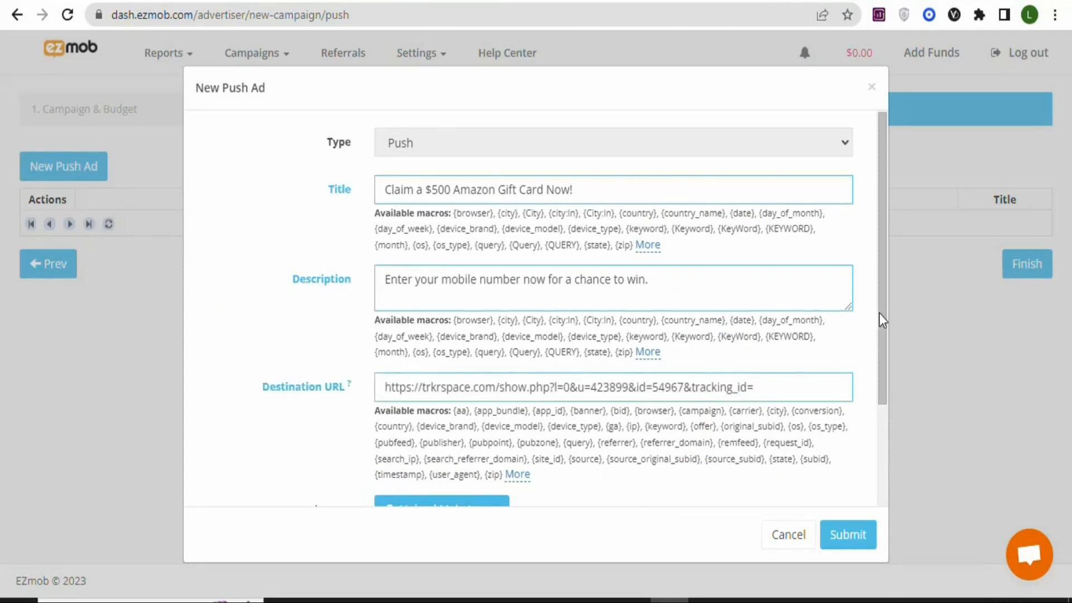
- Save the $500 gift card offer's preview image from the CPAGrip offer details to the computer
{"action": "scroll", "coordinate": [880, 314], "scroll_direction": "down", "scroll_amount": 3}
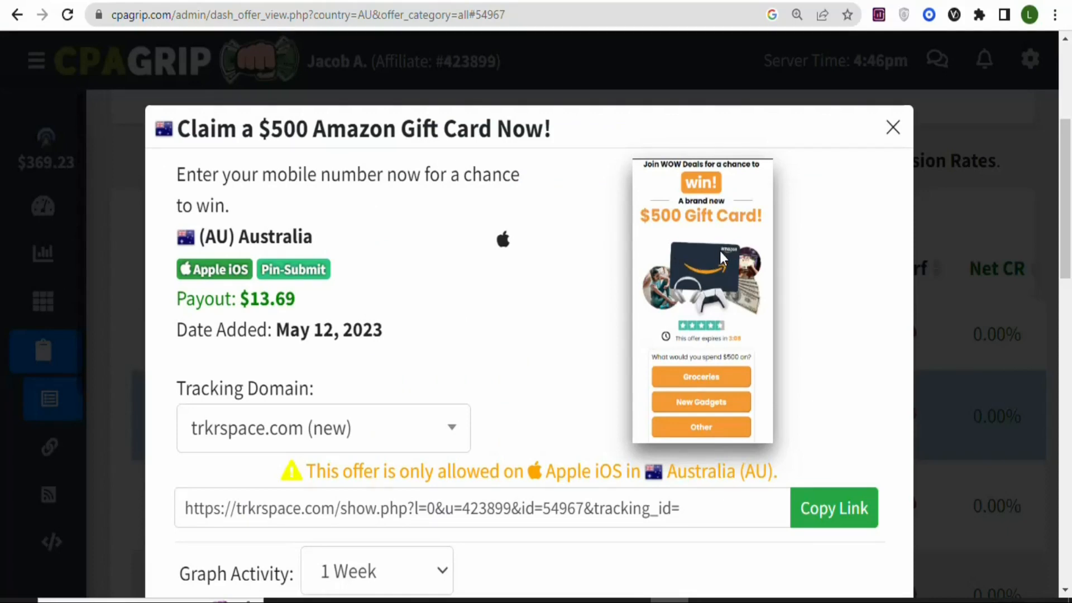
{"action": "right_click", "coordinate": [704, 263]}
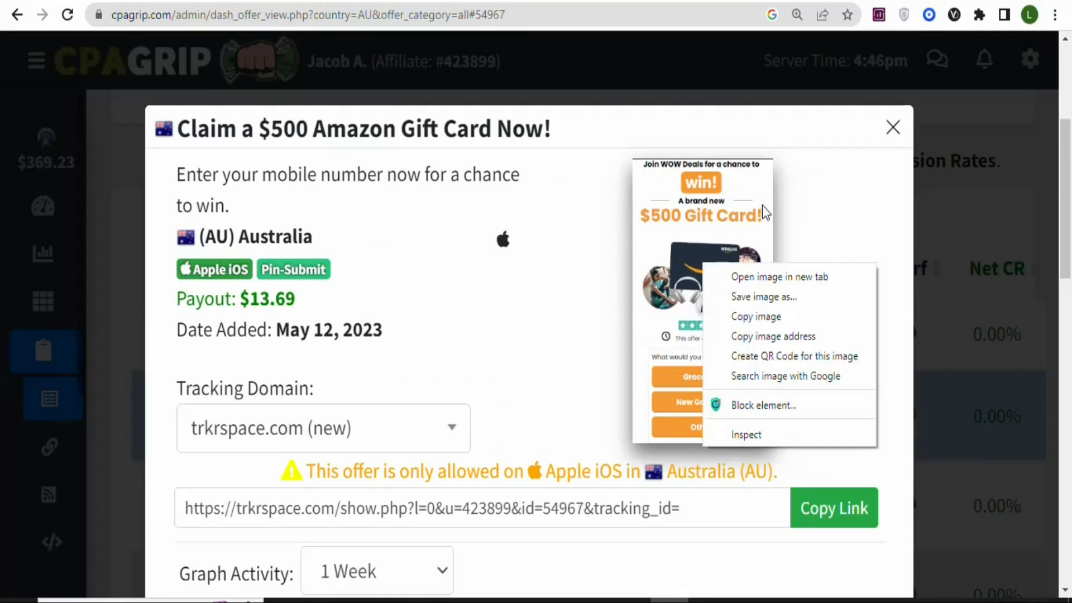
{"action": "left_click", "coordinate": [740, 296]}
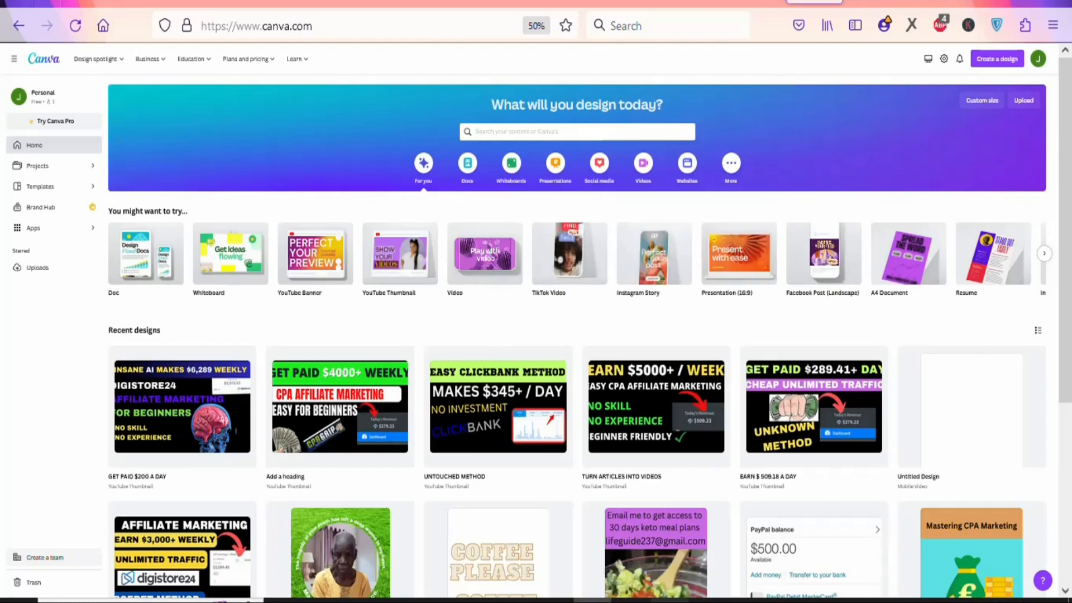
- Switch to Canva and create a new custom-size design of 300 × 300 px
{"action": "left_click", "coordinate": [990, 58]}
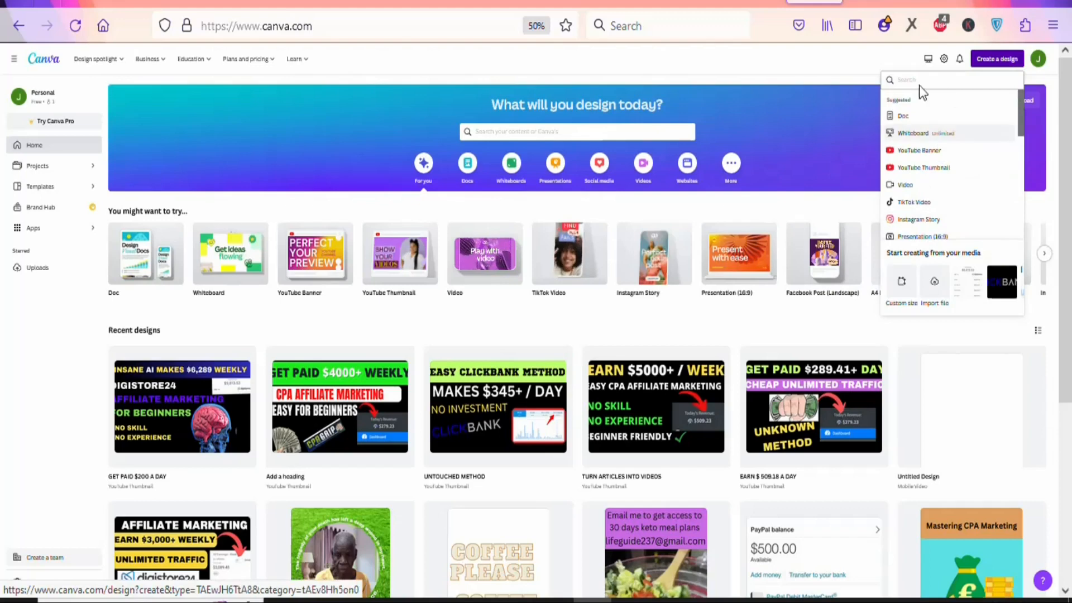
{"action": "left_click", "coordinate": [903, 286]}
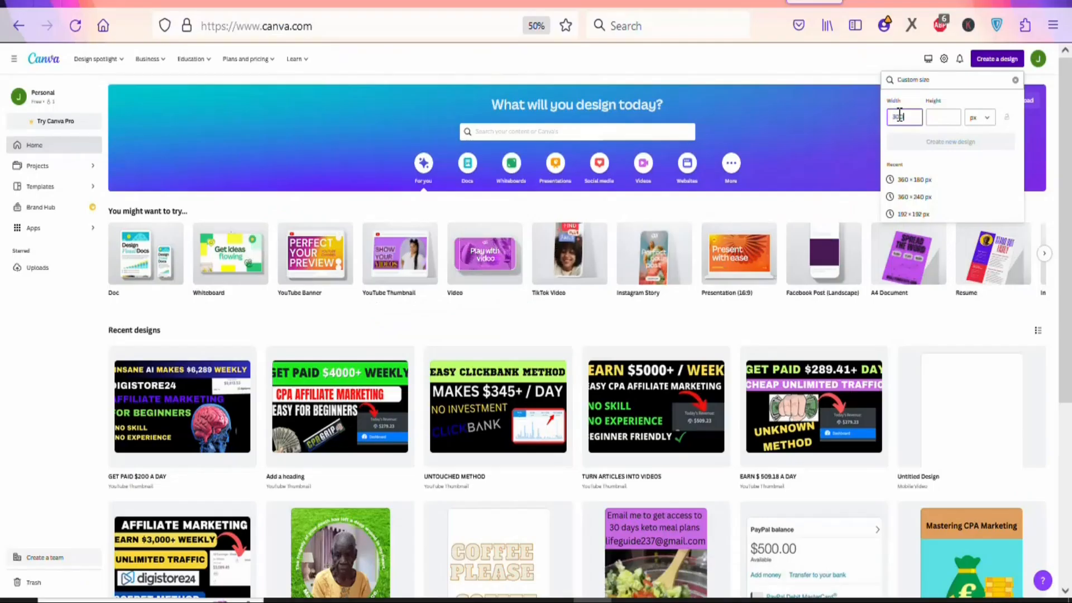
{"action": "type", "text": "300"}
{"action": "left_click", "coordinate": [932, 117]}
{"action": "type", "text": "300"}
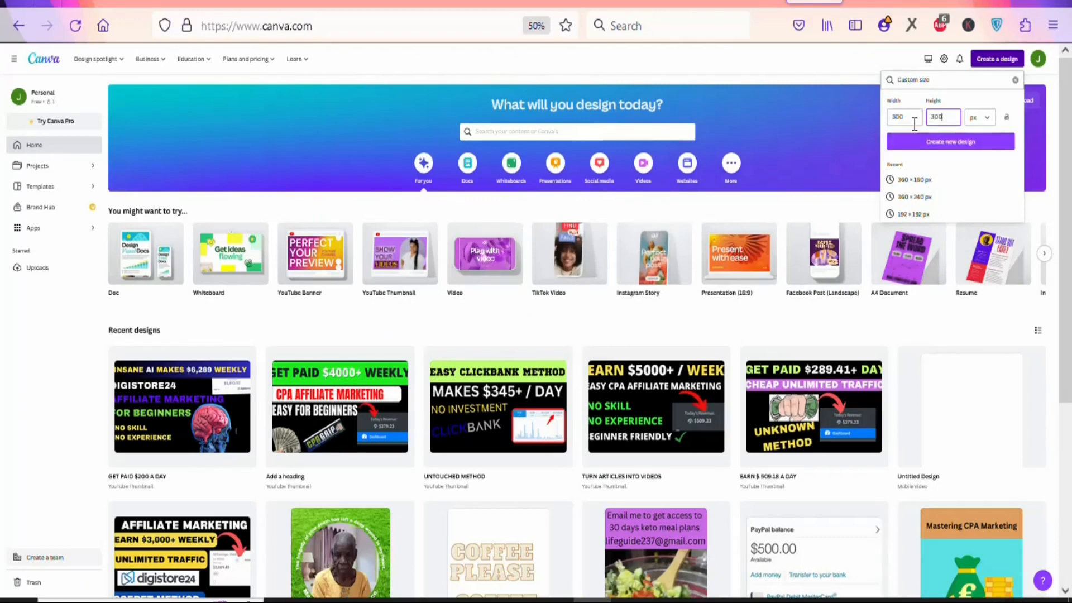
{"action": "left_click", "coordinate": [944, 142]}
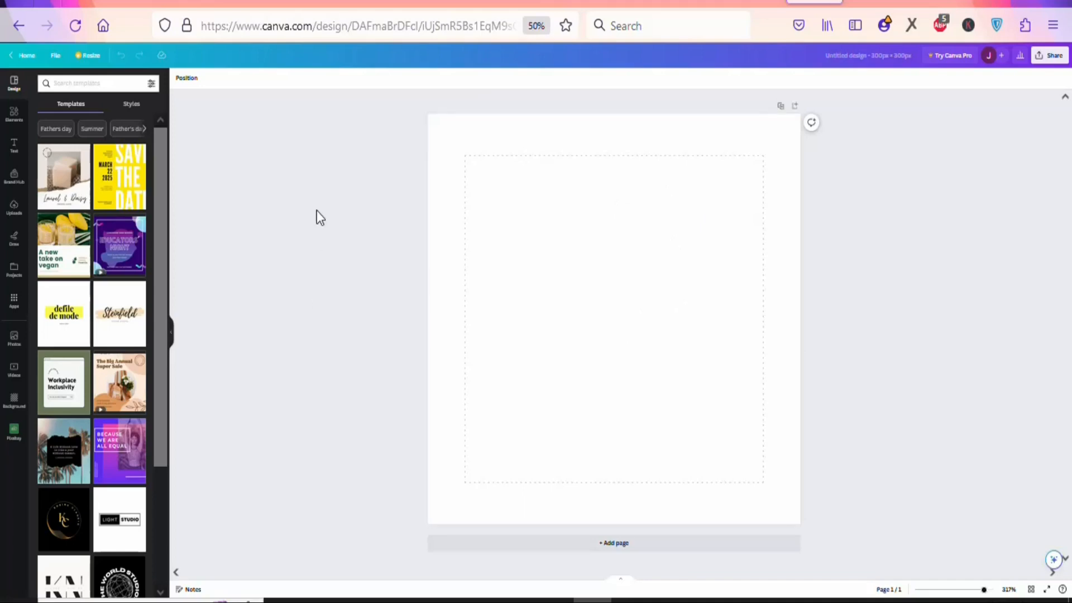
- Upload the saved offer image 912069ec32cf0b77961a7d7438cf80ba from Downloads to the Canva uploads
{"action": "left_click", "coordinate": [17, 213]}
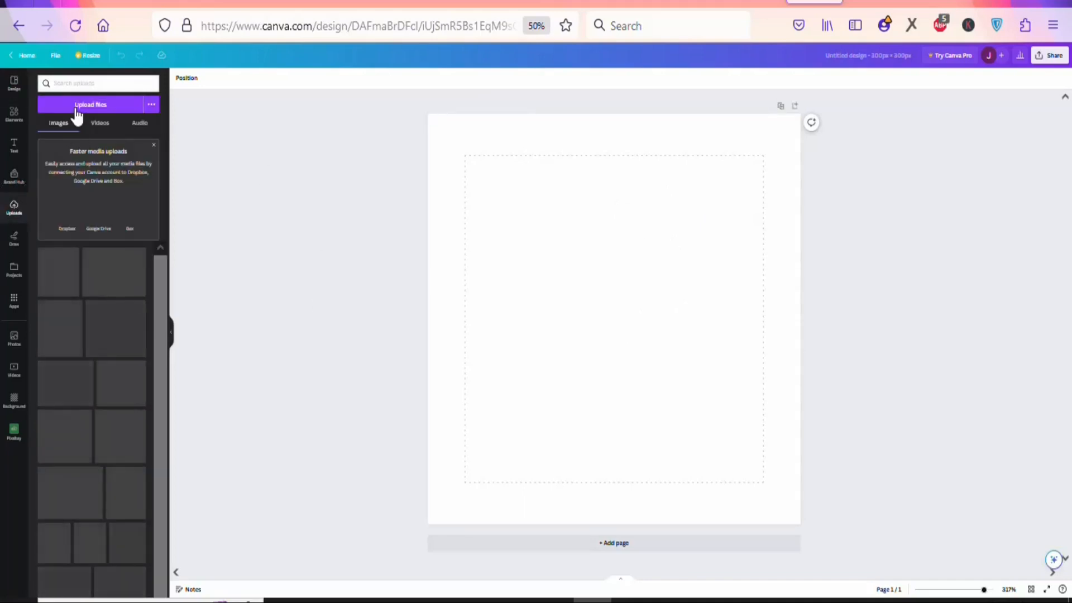
{"action": "left_click", "coordinate": [83, 106]}
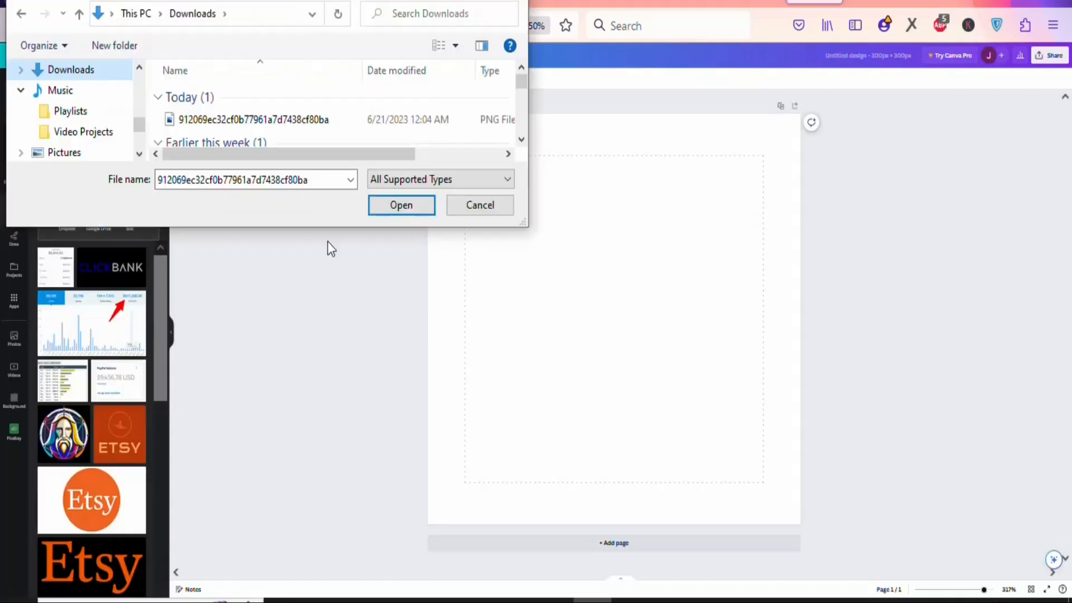
{"action": "left_click", "coordinate": [314, 120]}
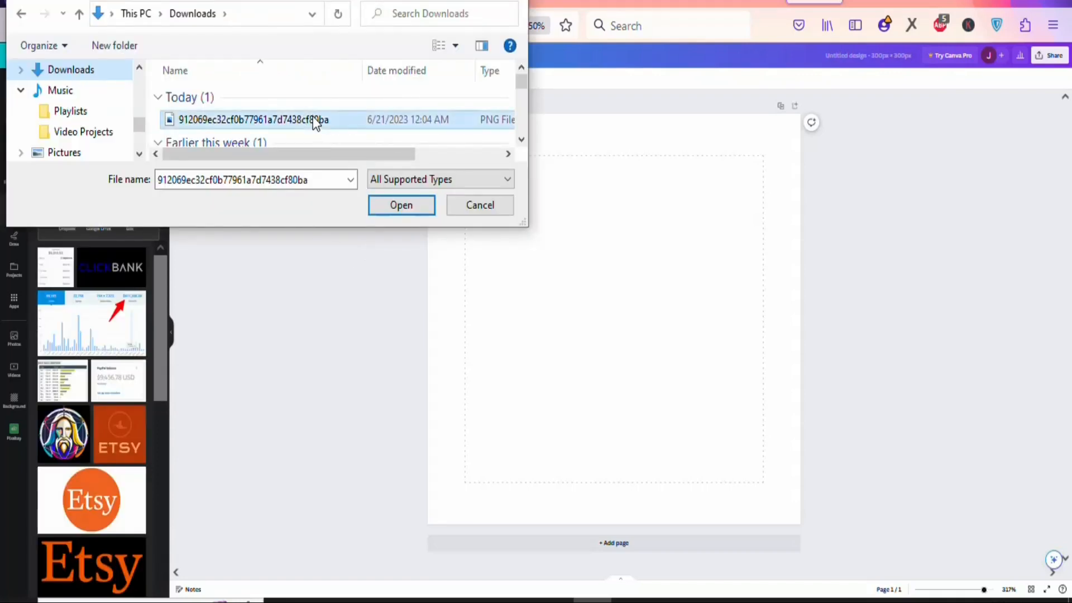
{"action": "left_click", "coordinate": [407, 210]}
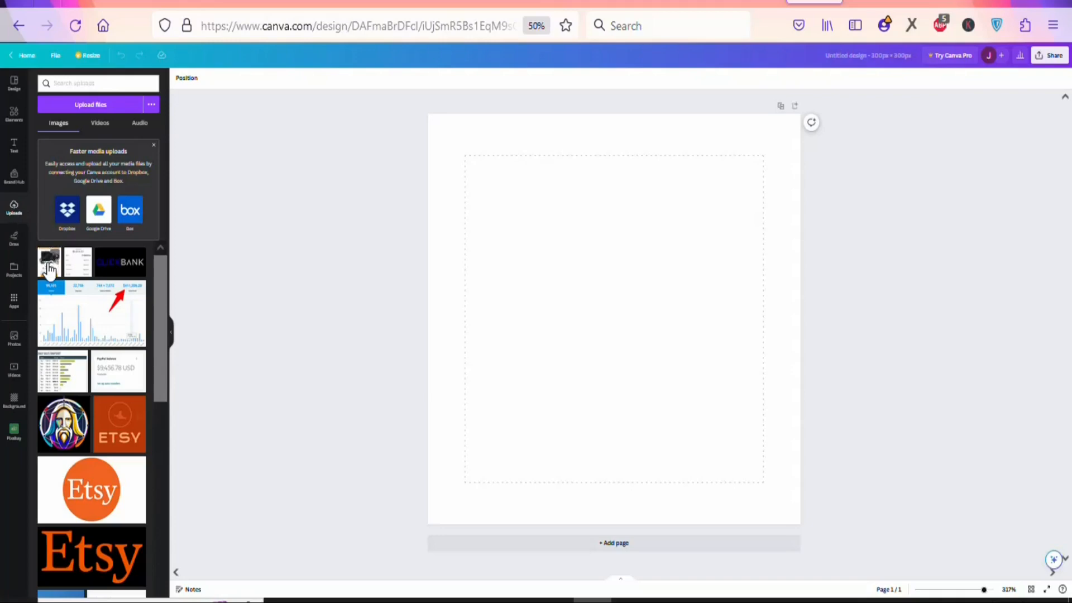
- Place the uploaded gift card image on the blank page and enlarge it to fill the page height
{"action": "left_click", "coordinate": [48, 267]}
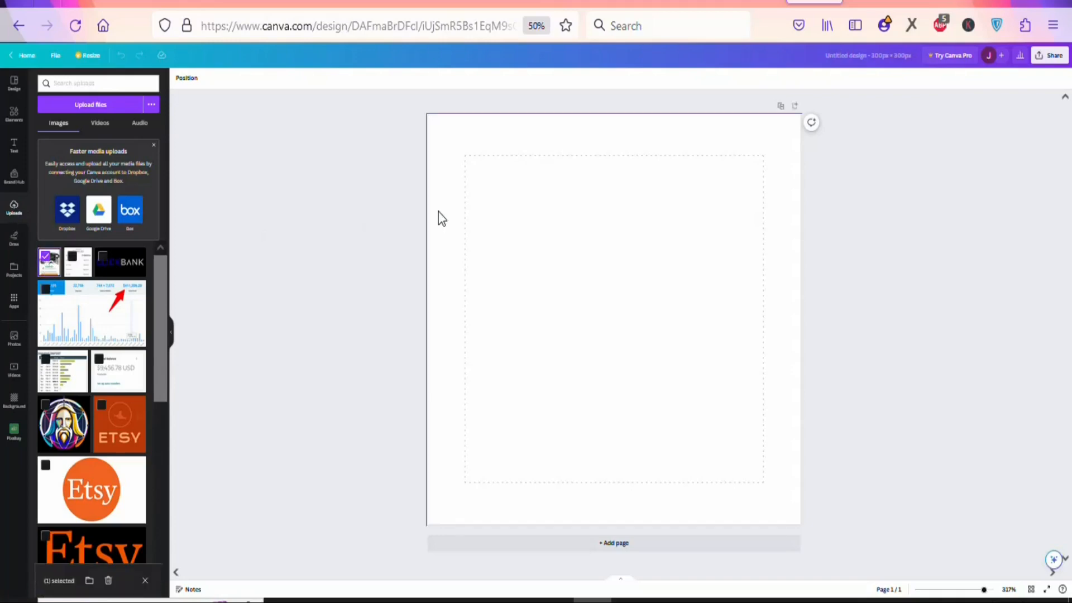
{"action": "left_click_drag", "start_coordinate": [635, 298], "coordinate": [535, 222]}
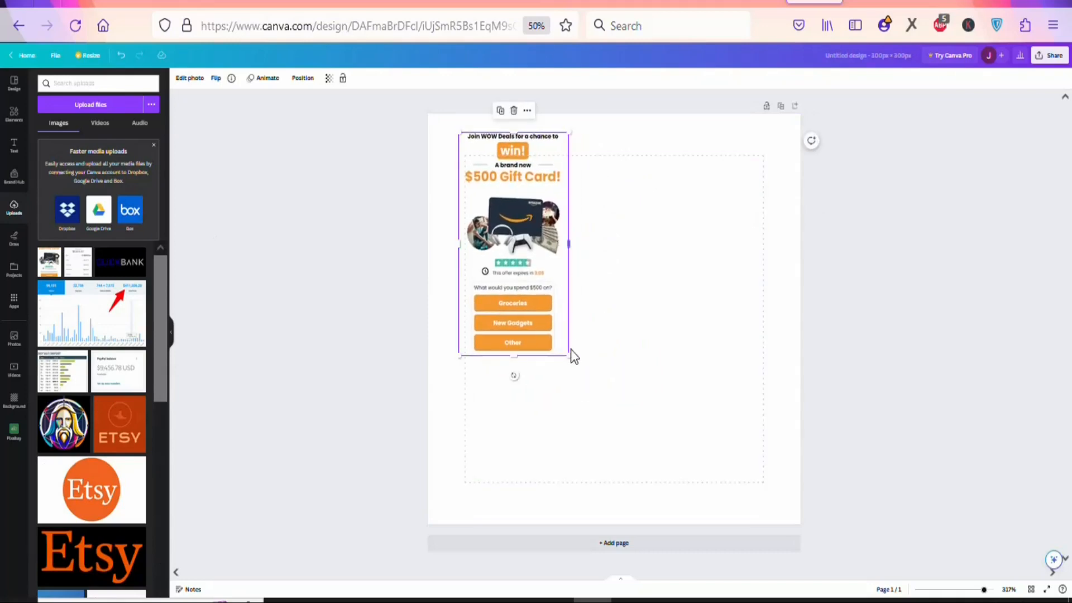
{"action": "left_click_drag", "start_coordinate": [650, 375], "coordinate": [754, 422]}
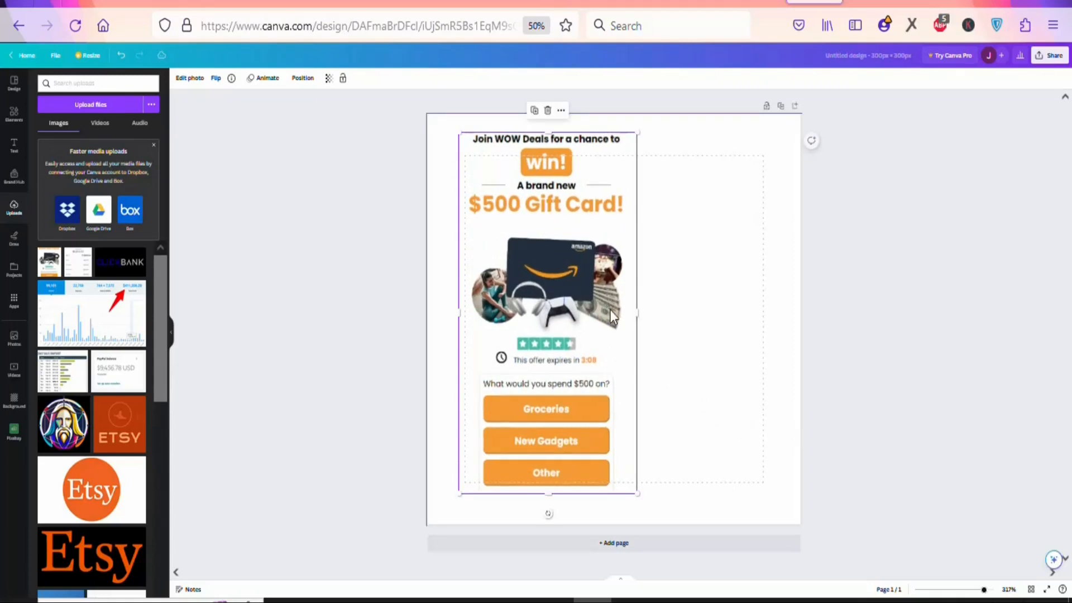
{"action": "left_click_drag", "start_coordinate": [636, 311], "coordinate": [729, 313]}
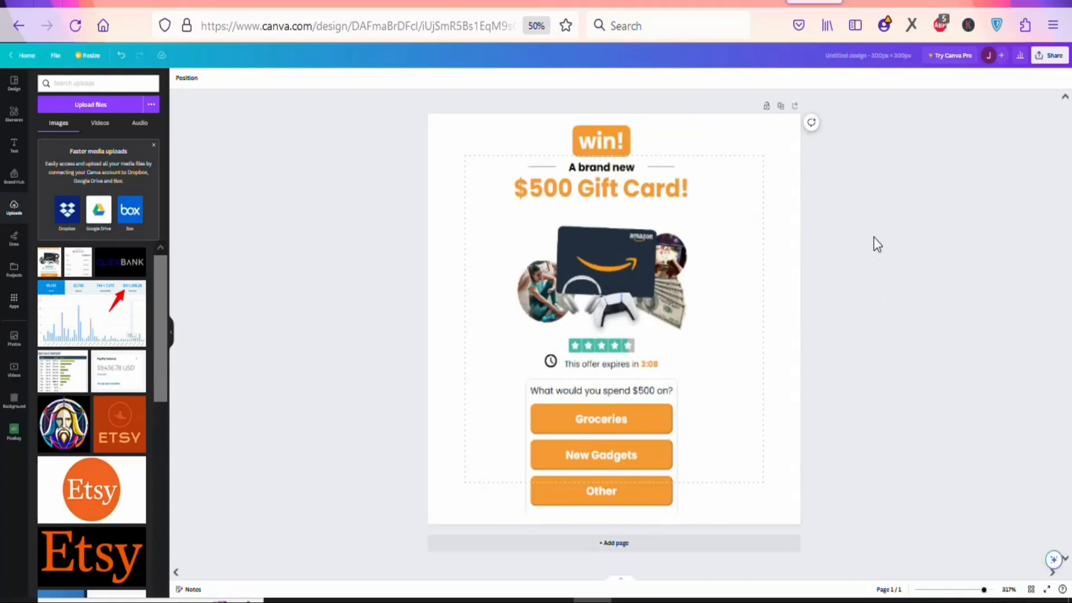
- Download the gift card design as a PNG file from Canva
{"action": "left_click", "coordinate": [1053, 56]}
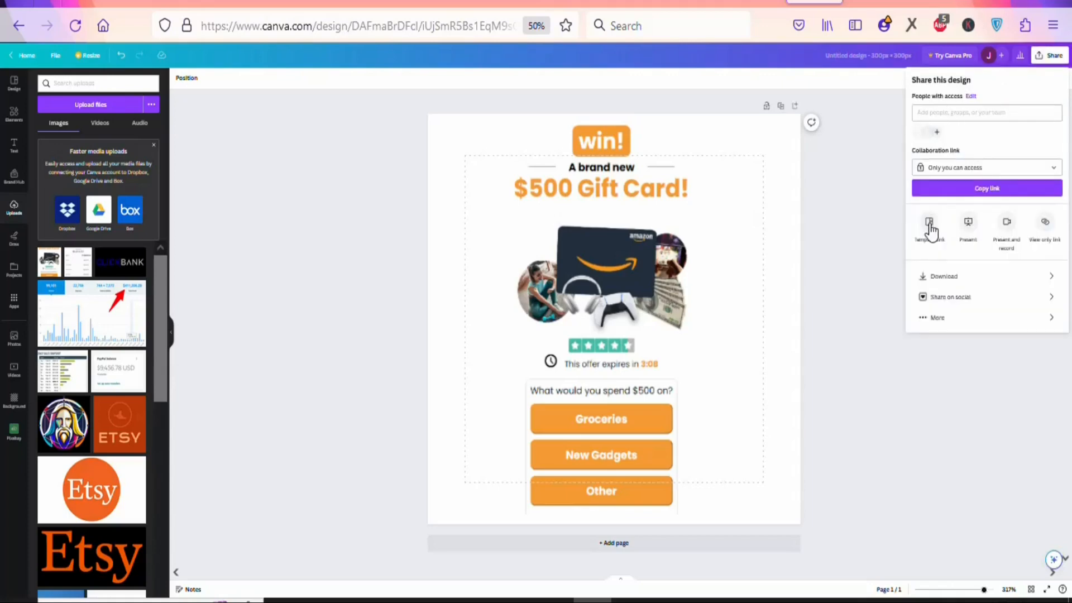
{"action": "left_click", "coordinate": [943, 279]}
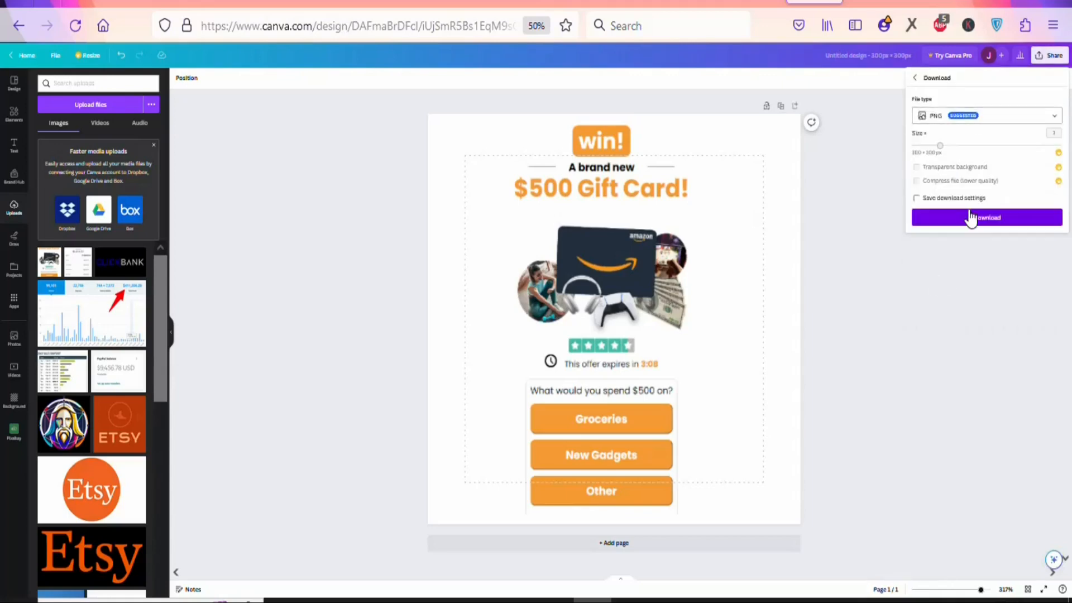
{"action": "left_click", "coordinate": [981, 224]}
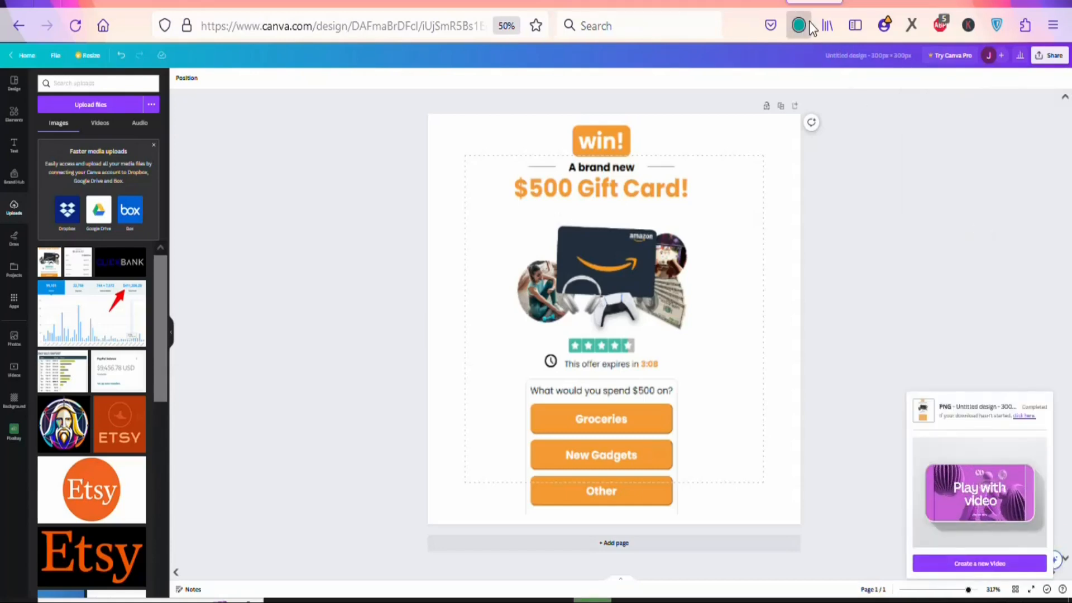
{"action": "left_click", "coordinate": [795, 28]}
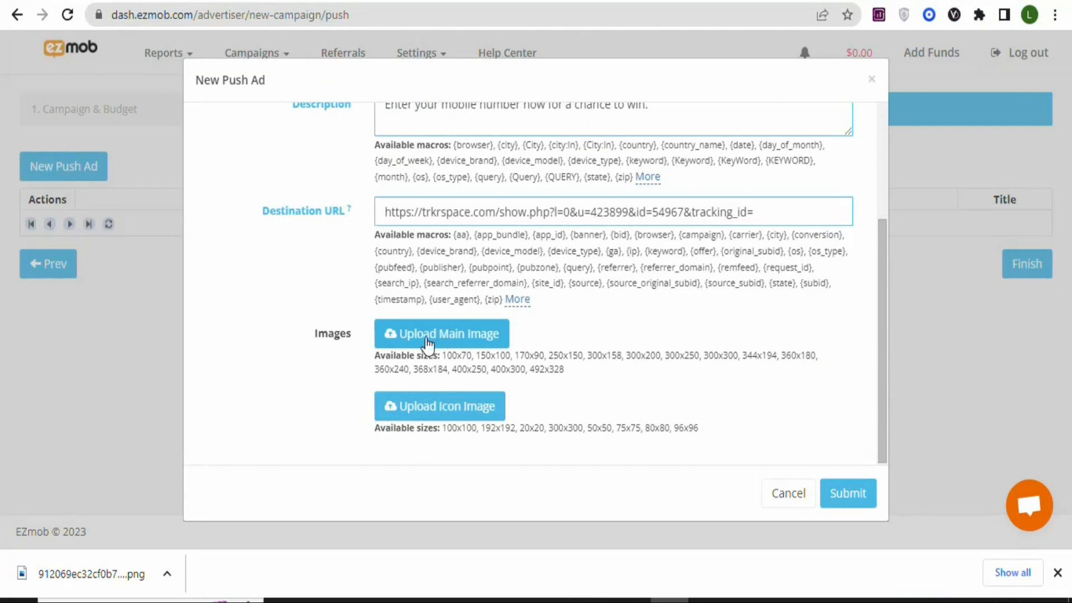
- In the EZmob push ad, upload "Untitled design" as the main image and keep only its 300x250 size, removing 300x300
{"action": "left_click", "coordinate": [451, 338]}
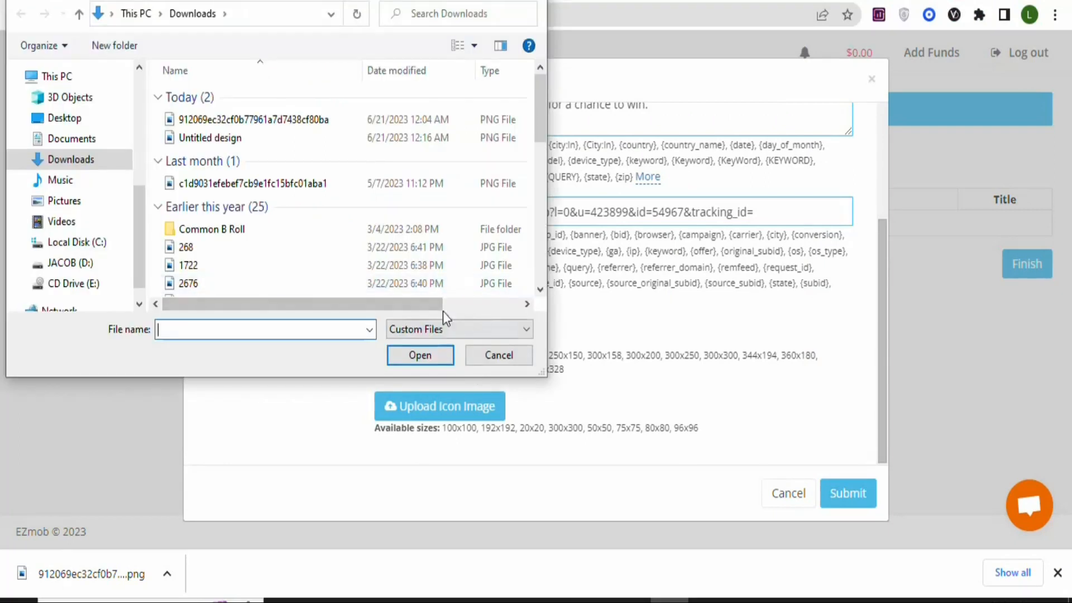
{"action": "left_click", "coordinate": [377, 137]}
{"action": "left_click", "coordinate": [435, 361]}
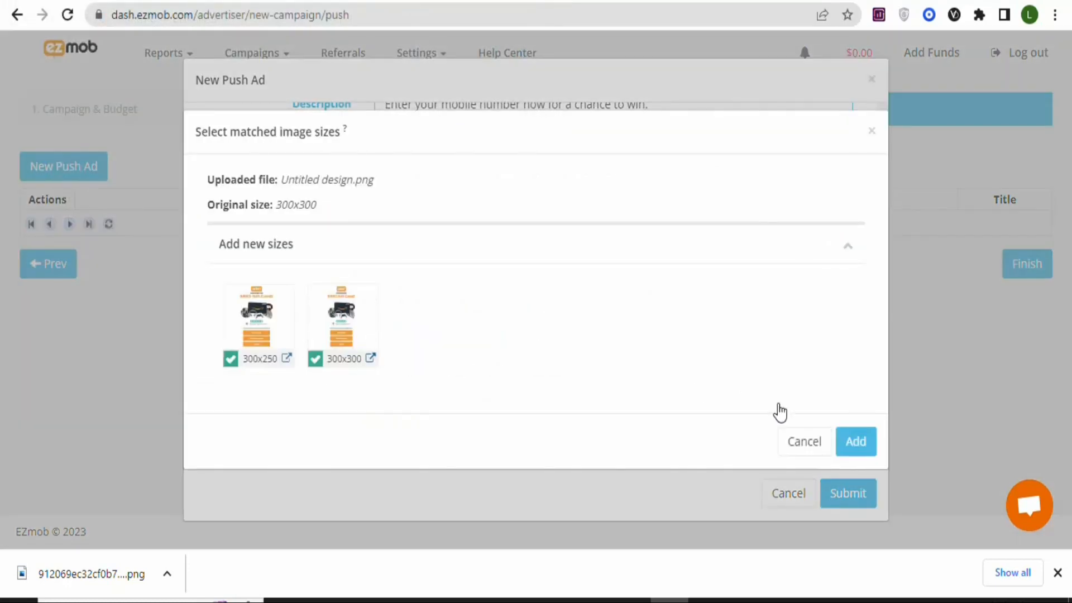
{"action": "left_click", "coordinate": [854, 446]}
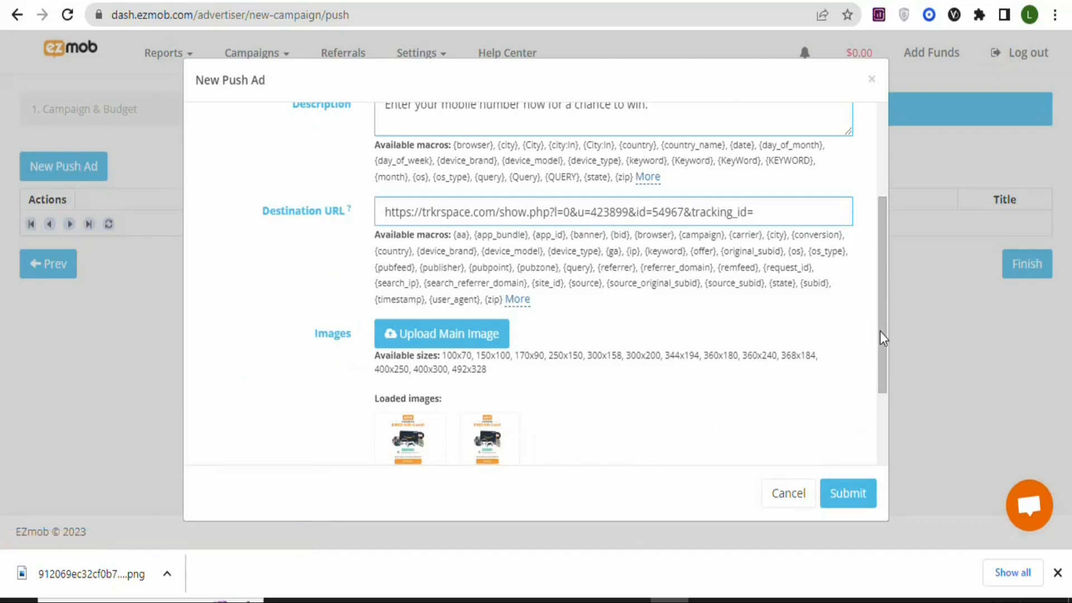
{"action": "scroll", "coordinate": [882, 337], "scroll_direction": "down", "scroll_amount": 2}
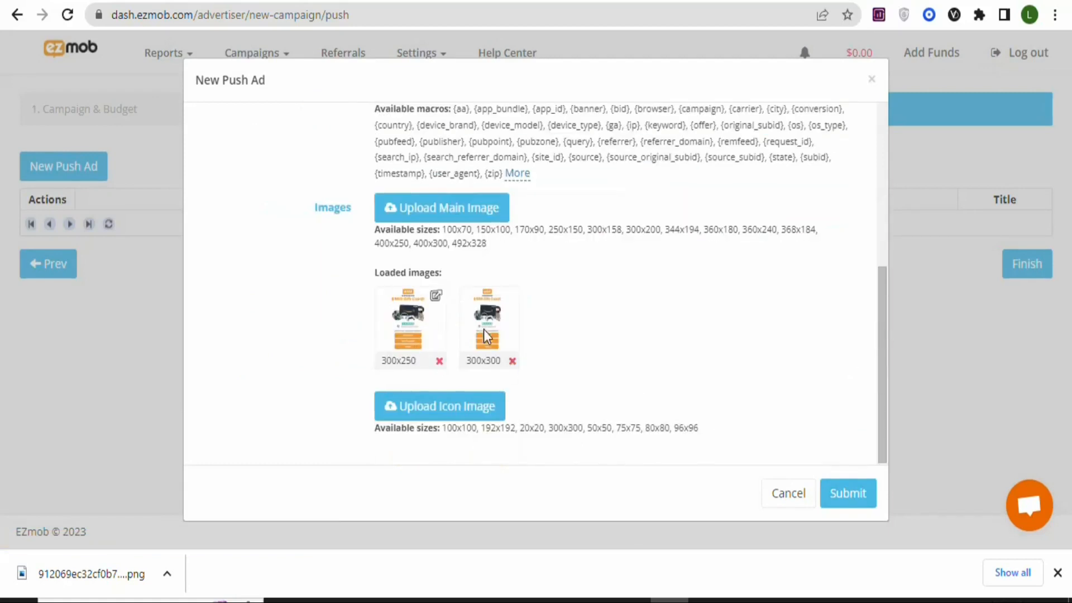
{"action": "left_click", "coordinate": [511, 362]}
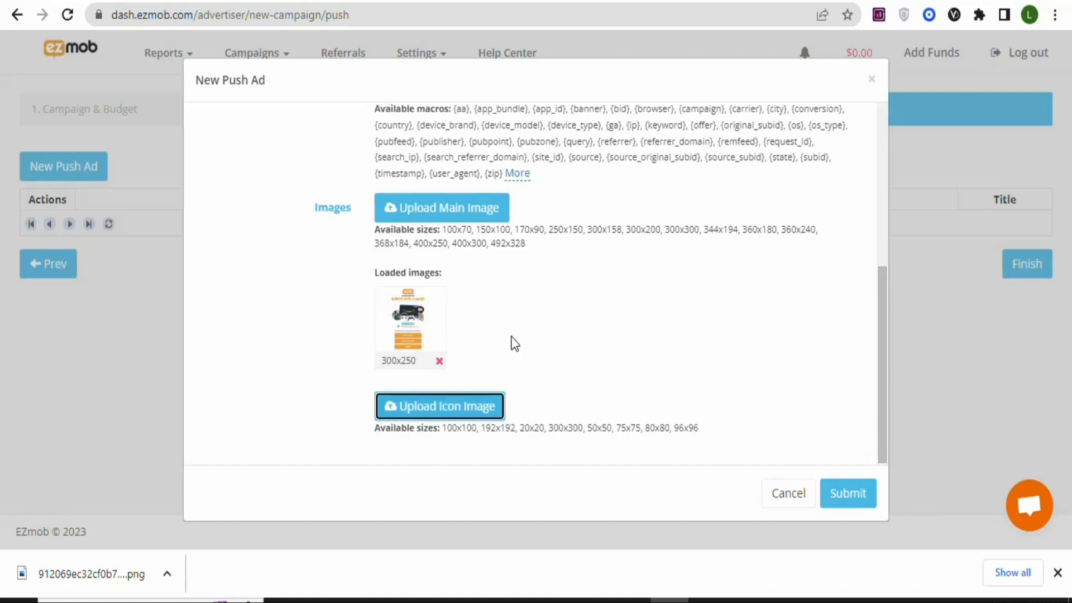
- Upload "Untitled design" as the push ad's icon image, adding only the 100x100 size
{"action": "left_click", "coordinate": [426, 414]}
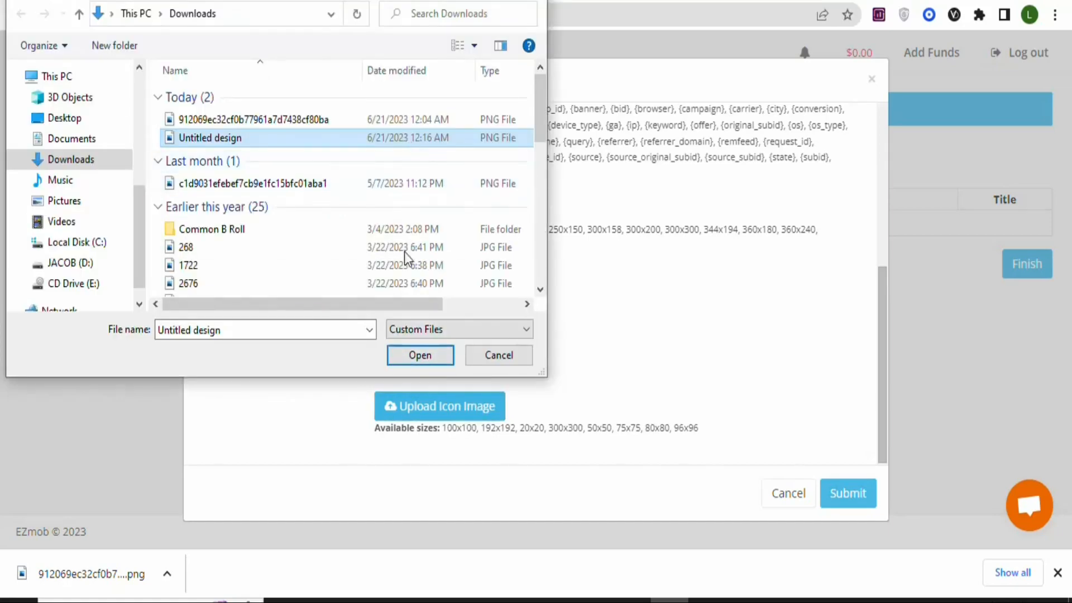
{"action": "left_click", "coordinate": [423, 361]}
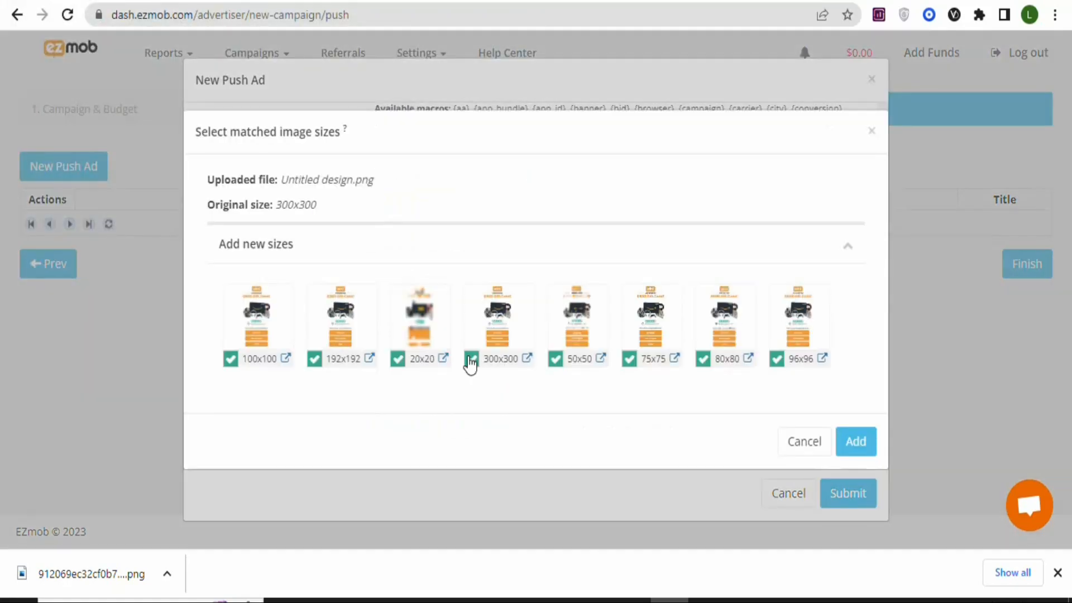
{"action": "left_click", "coordinate": [471, 360]}
{"action": "left_click", "coordinate": [555, 360]}
{"action": "left_click", "coordinate": [631, 361]}
{"action": "left_click", "coordinate": [704, 360]}
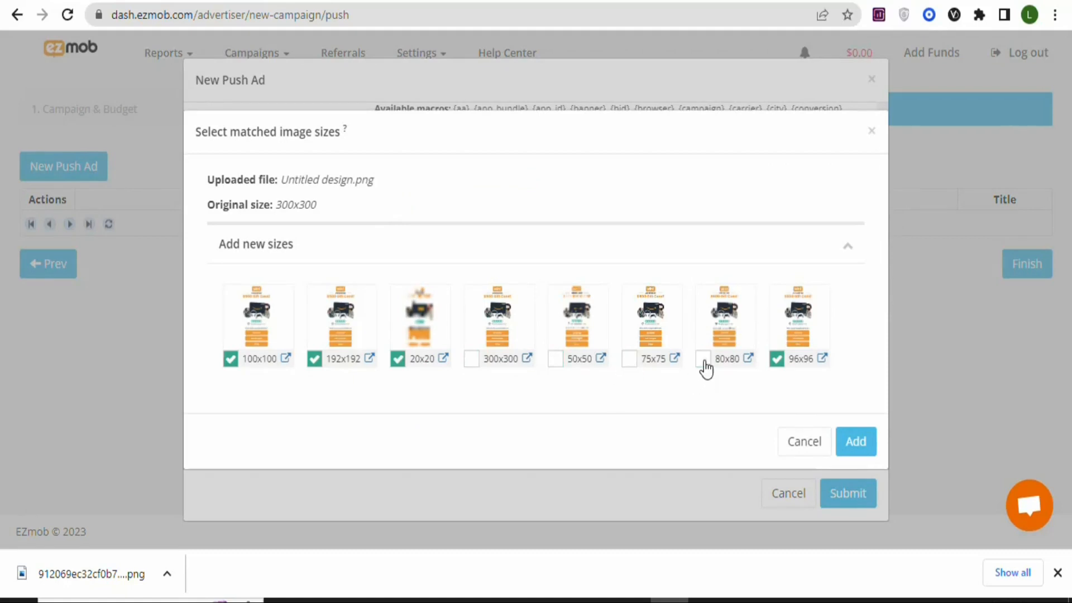
{"action": "left_click", "coordinate": [777, 362]}
{"action": "left_click", "coordinate": [400, 362]}
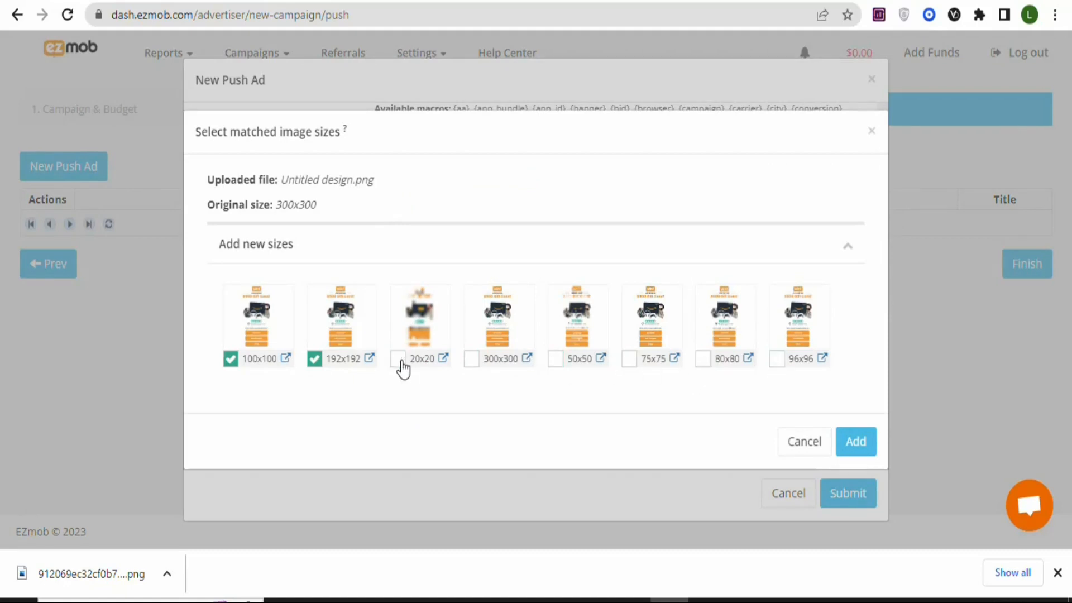
{"action": "left_click", "coordinate": [315, 361]}
{"action": "left_click", "coordinate": [855, 450]}
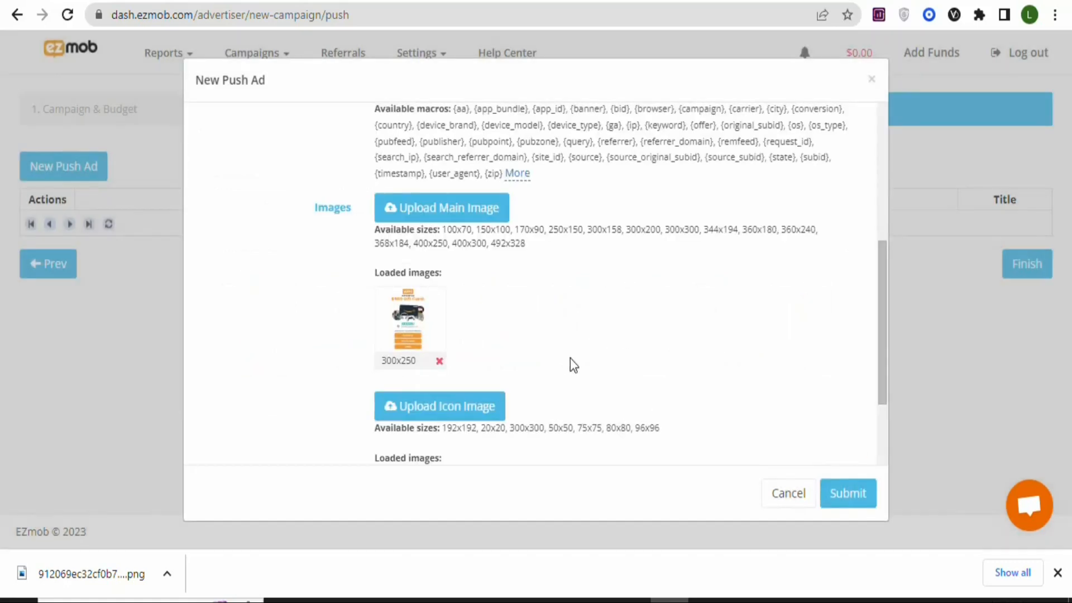
- Review the push ad's fields and images, submit the ad, and finish the campaign setup
{"action": "scroll", "coordinate": [886, 394], "scroll_direction": "down", "scroll_amount": 3}
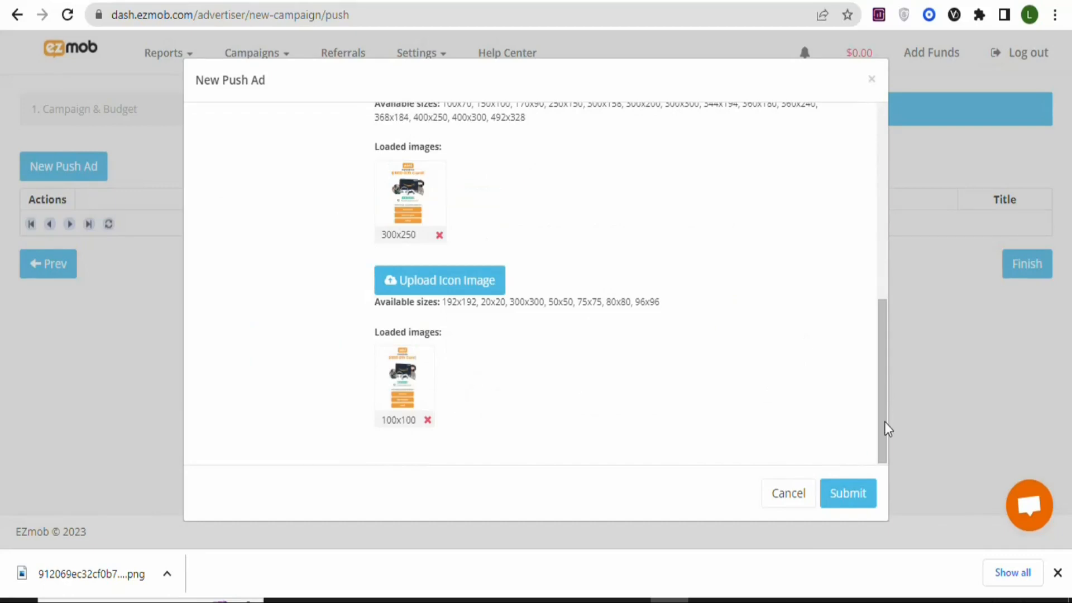
{"action": "scroll", "coordinate": [885, 421], "scroll_direction": "up", "scroll_amount": 8}
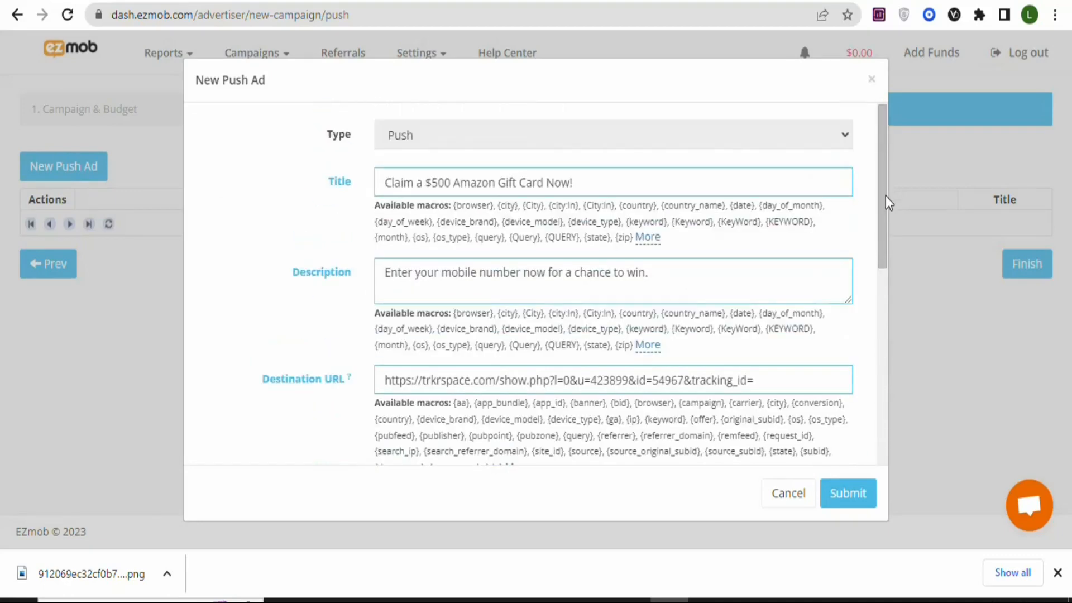
{"action": "scroll", "coordinate": [885, 269], "scroll_direction": "down", "scroll_amount": 1}
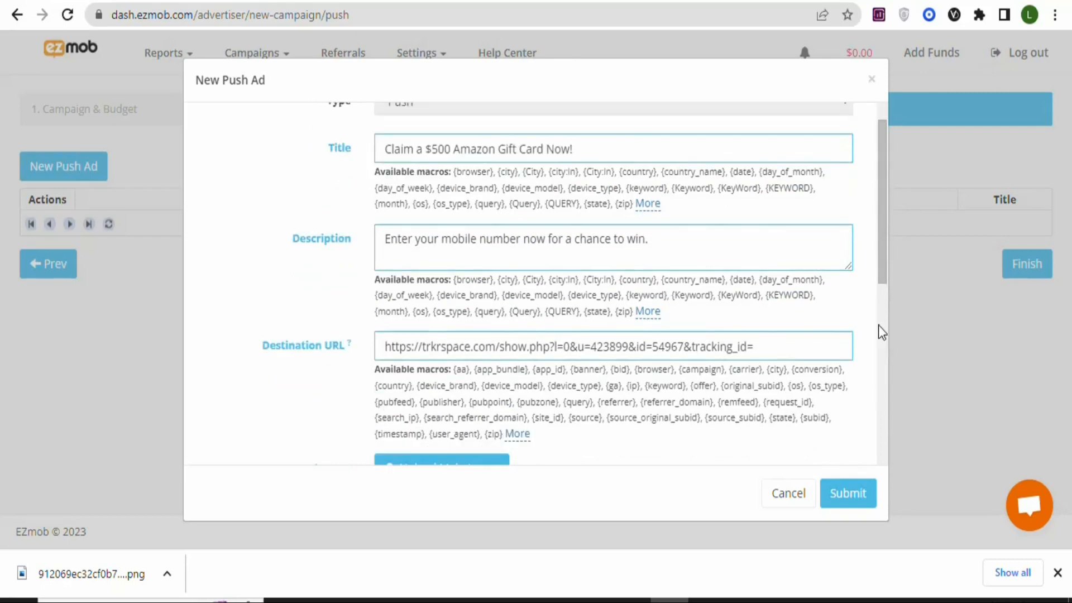
{"action": "scroll", "coordinate": [881, 321], "scroll_direction": "down", "scroll_amount": 5}
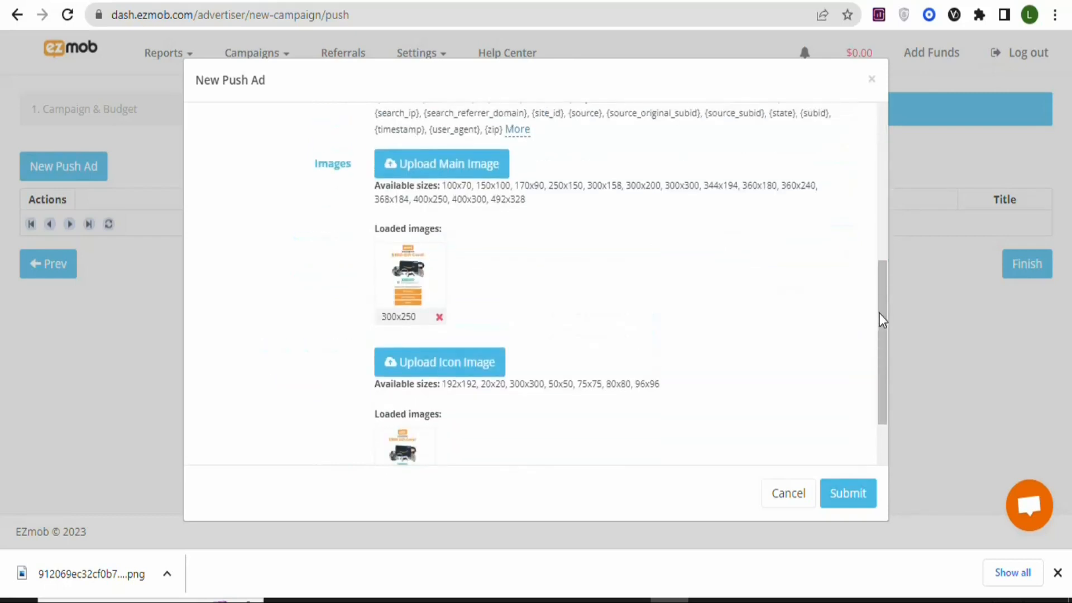
{"action": "left_click", "coordinate": [850, 494]}
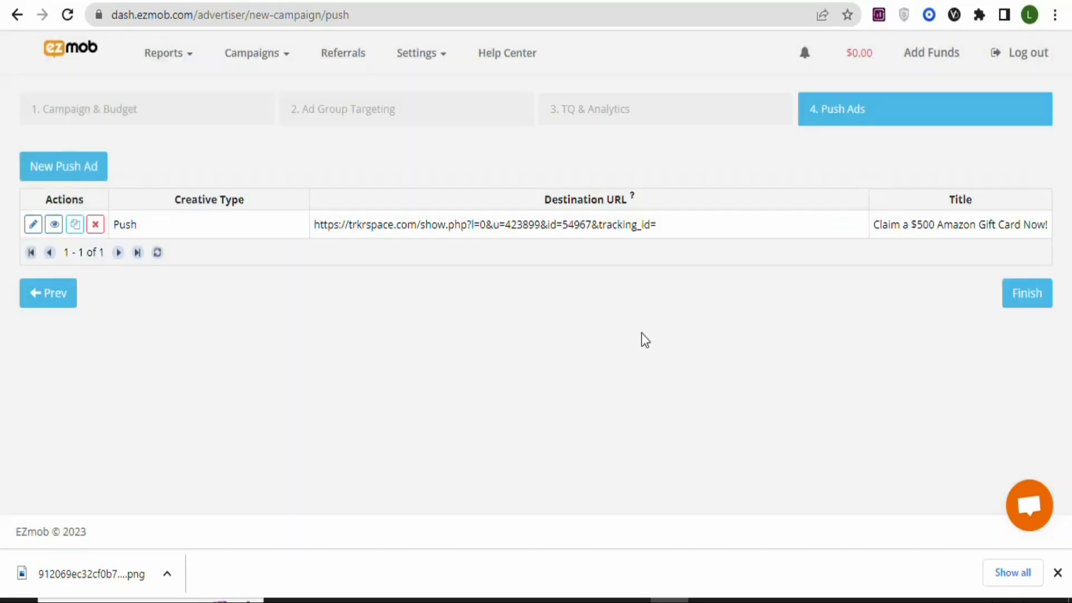
{"action": "left_click", "coordinate": [1038, 302]}
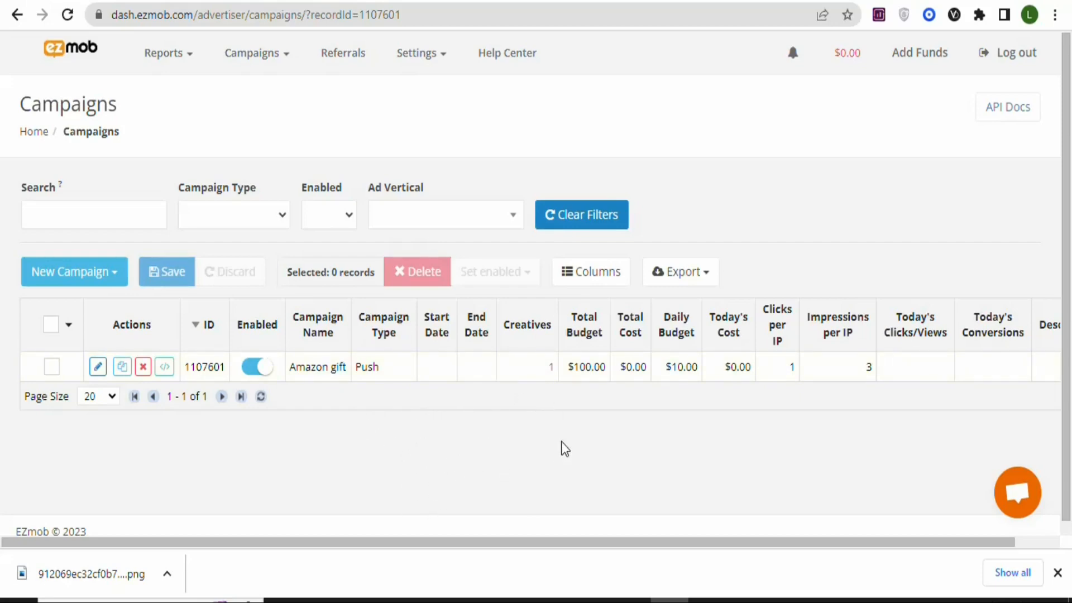
{"action": "left_click_drag", "start_coordinate": [670, 542], "coordinate": [788, 545]}
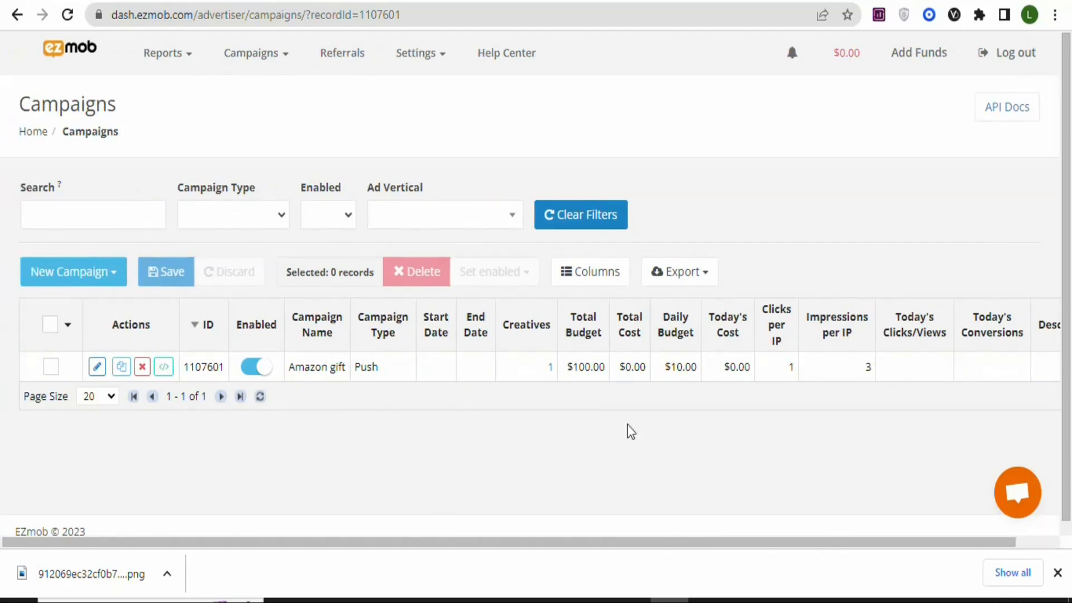